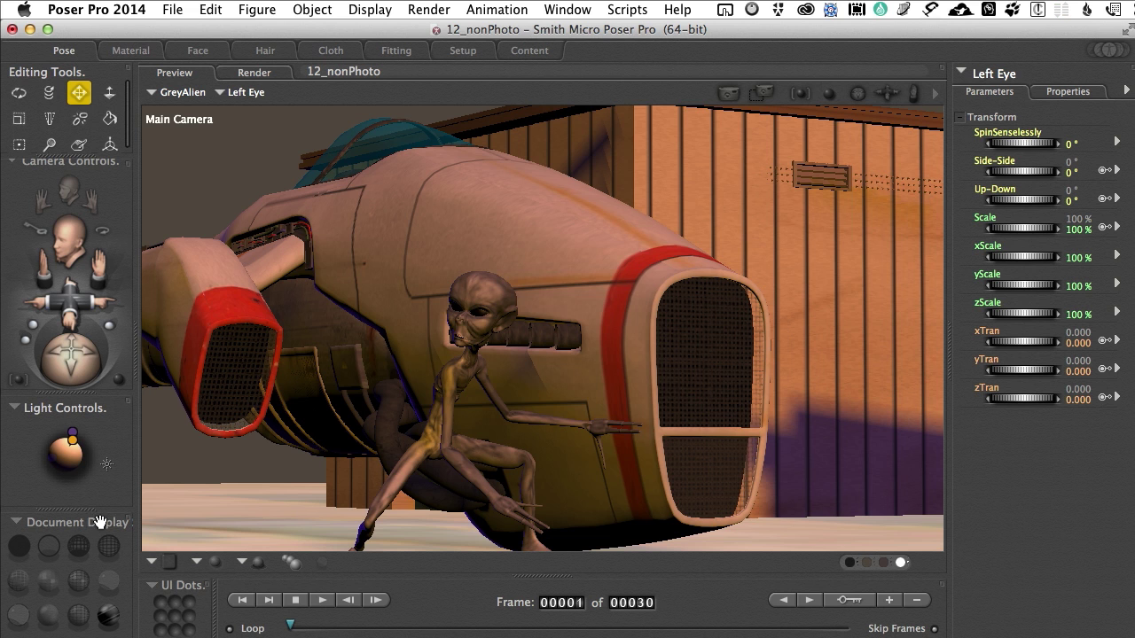
Step: Switch the preview to the Cartoon display style and set its toon tones to Three Tones + Hilight
click(109, 583)
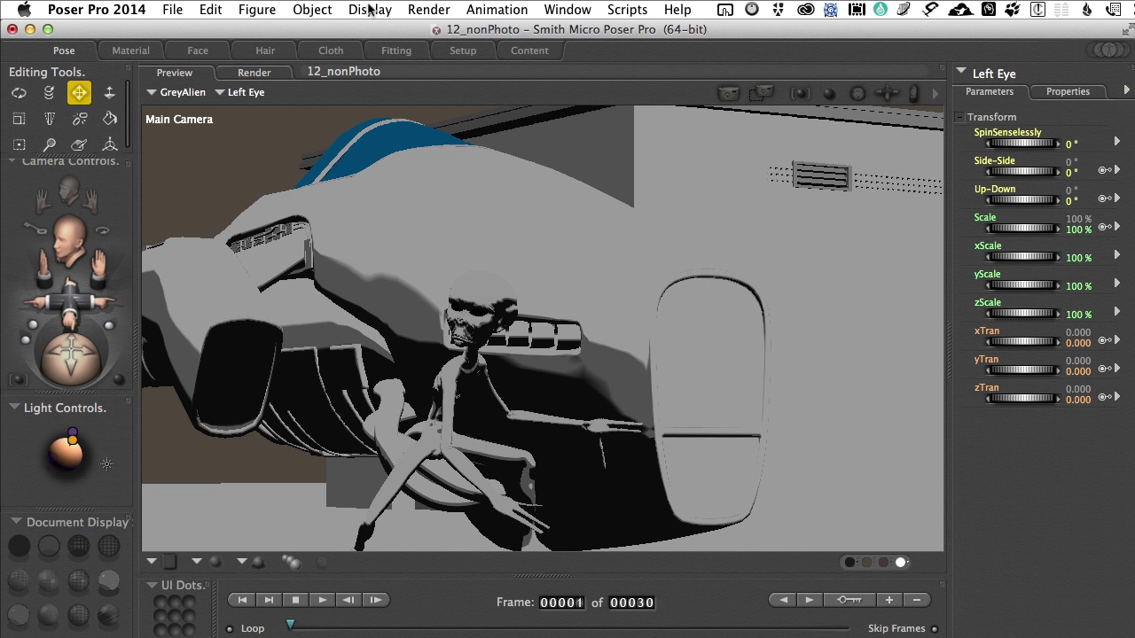
click(369, 10)
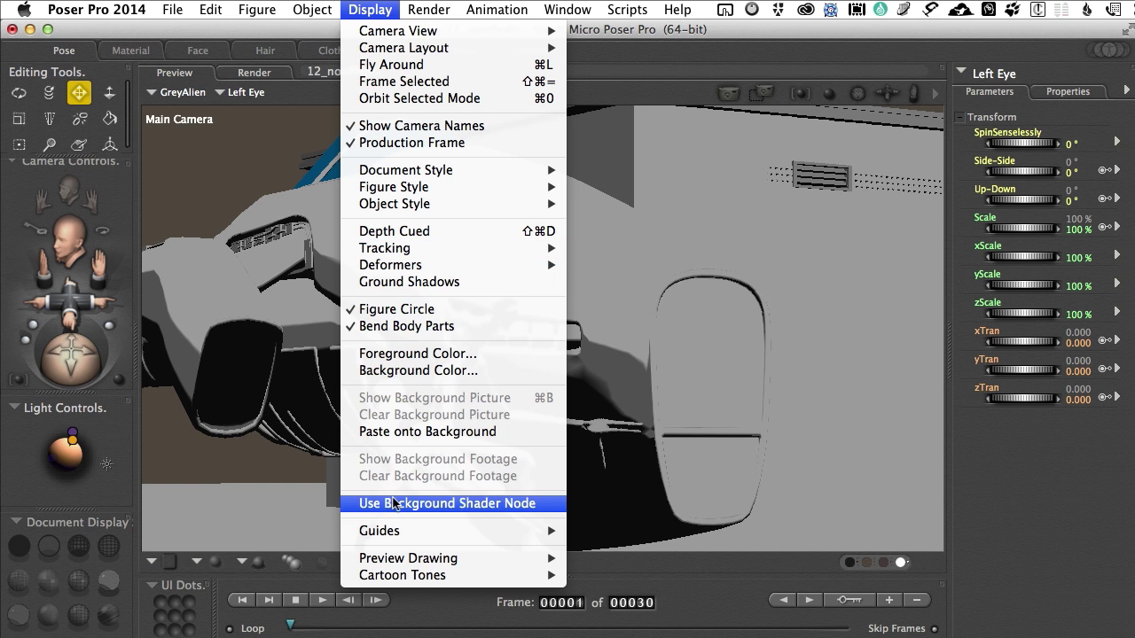
mouse_move(402, 578)
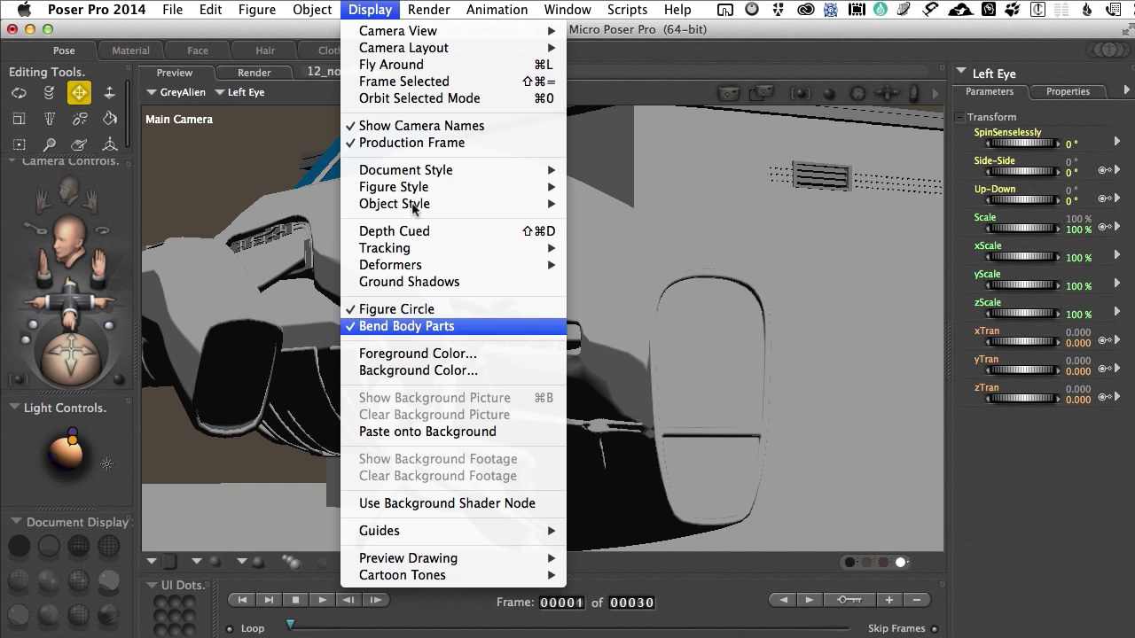
click(289, 117)
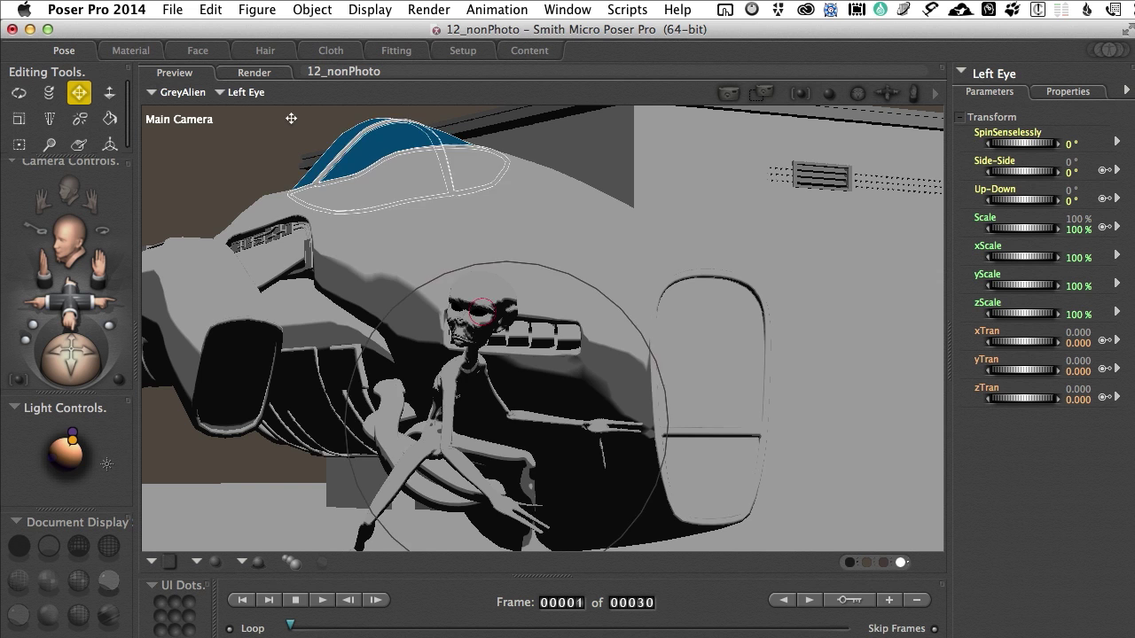
right_click(292, 119)
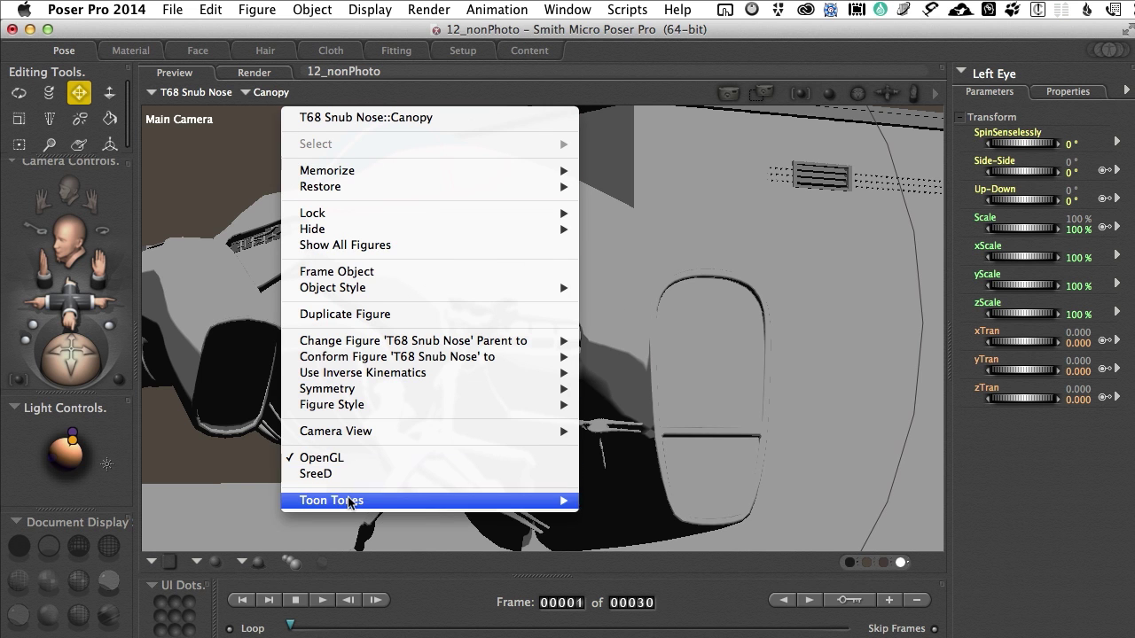
mouse_move(348, 502)
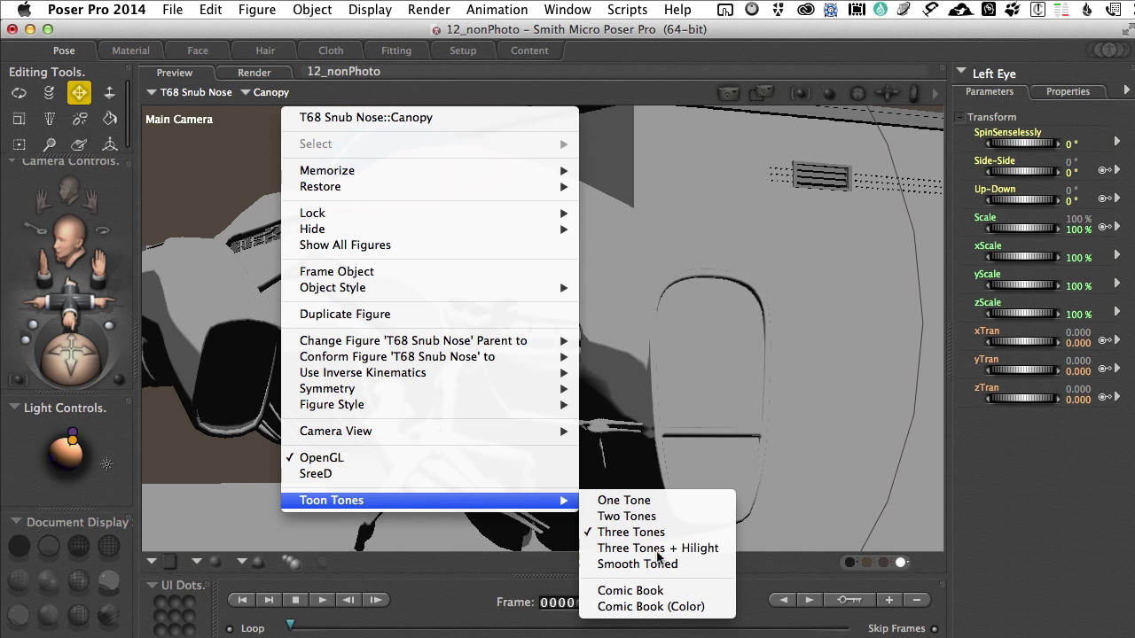
click(657, 553)
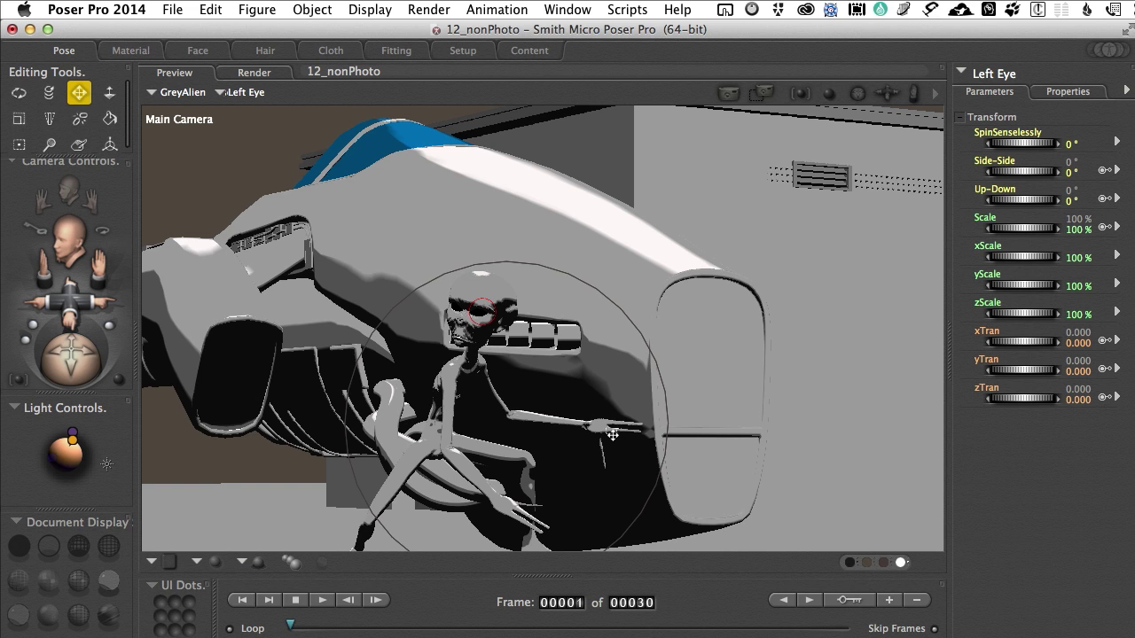
Step: Change the document display to Cartoon w/Line and set the toon tones to One Tone
click(108, 580)
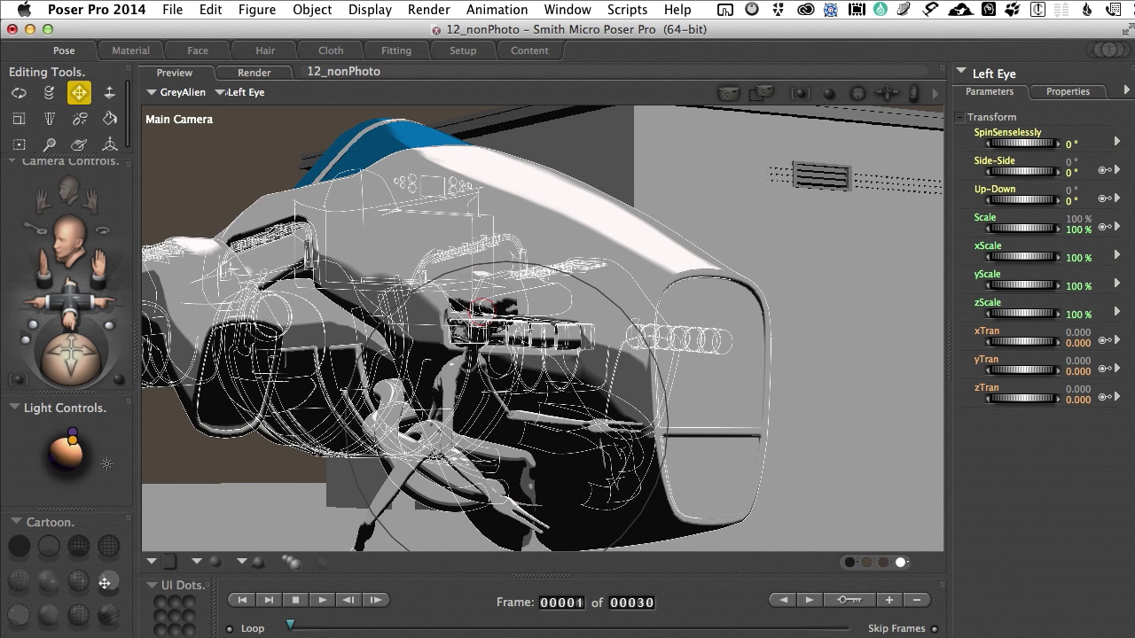
click(22, 616)
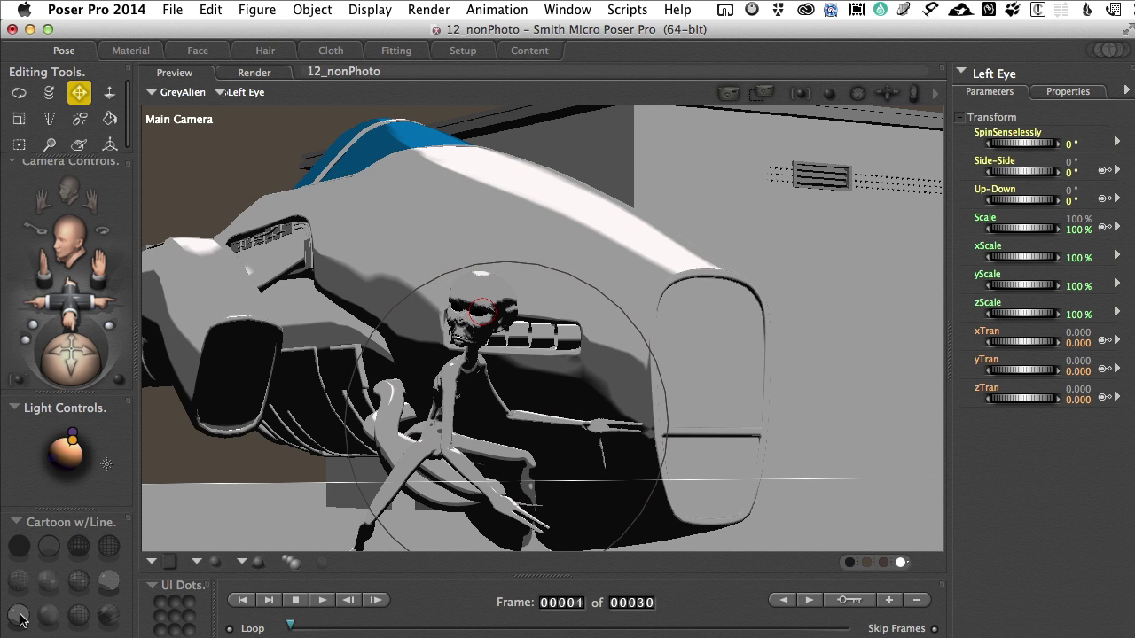
click(49, 612)
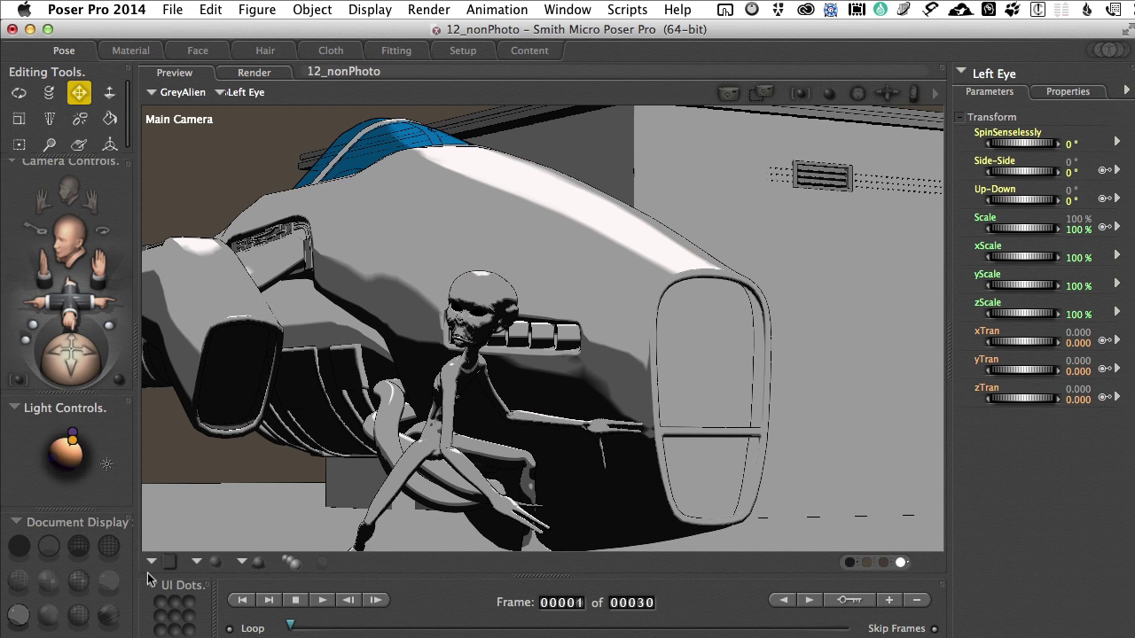
right_click(269, 123)
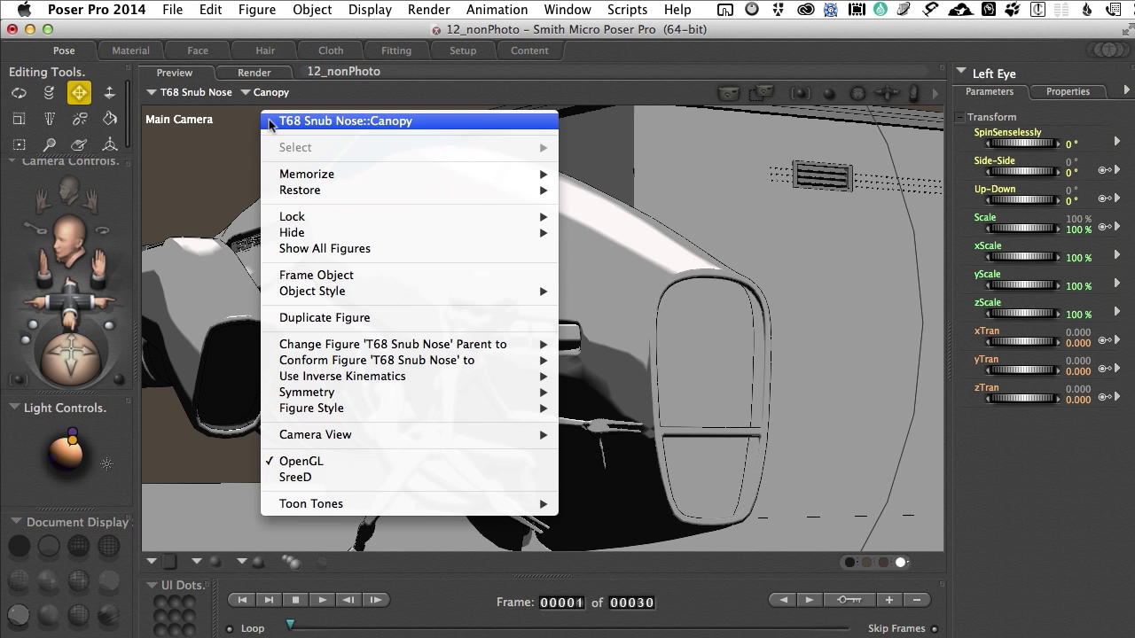
mouse_move(312, 503)
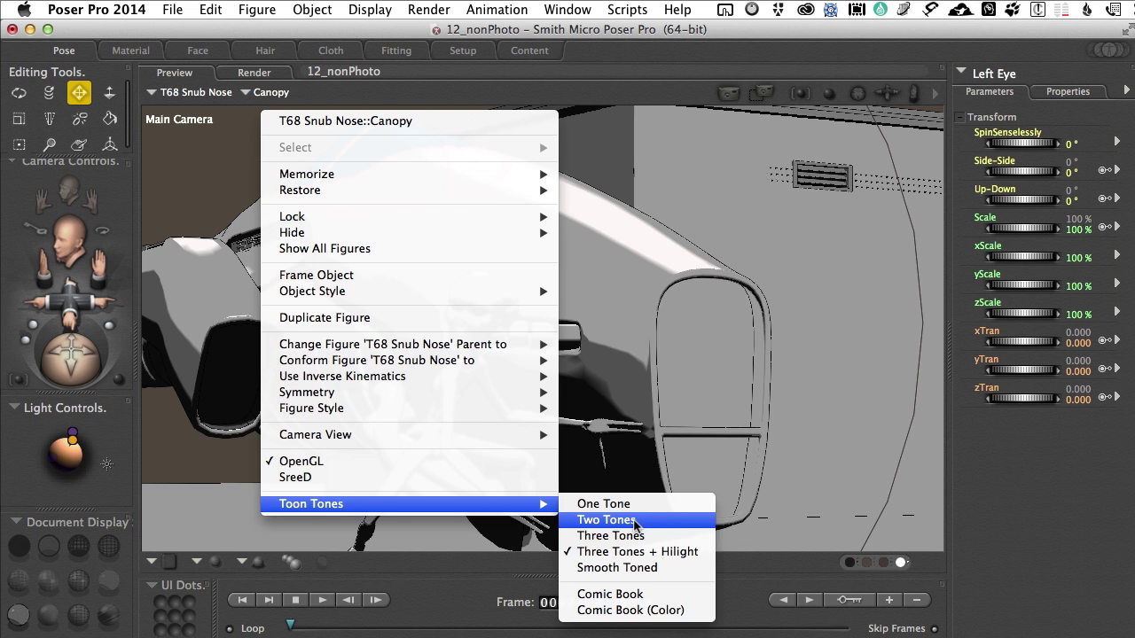
click(621, 504)
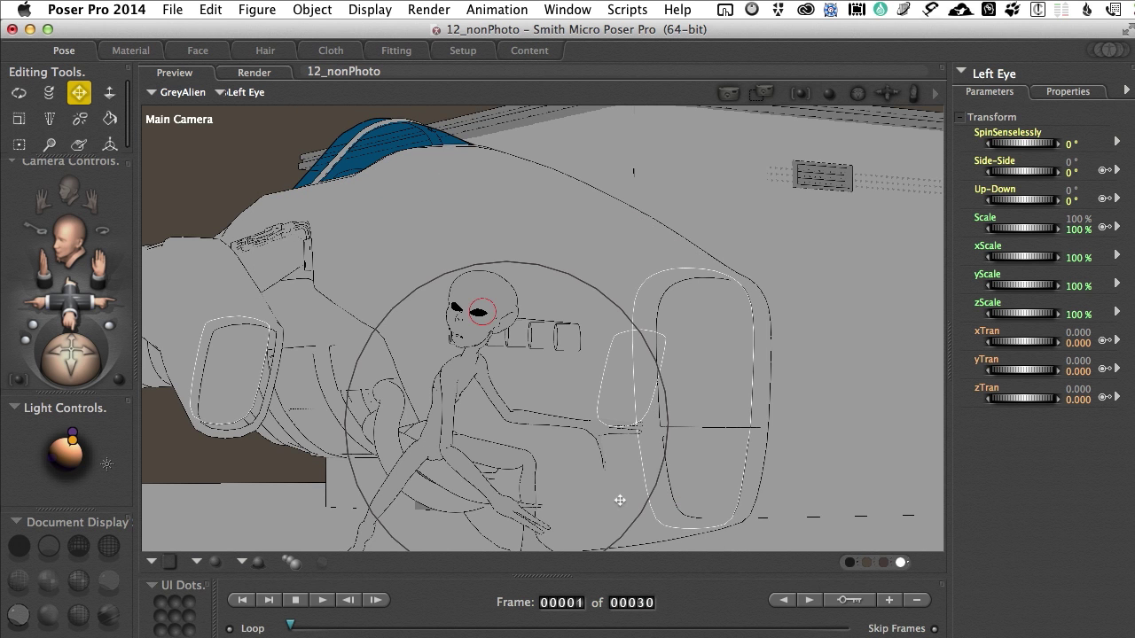
Step: Set the preview's toon tones to Smooth Toned
right_click(285, 119)
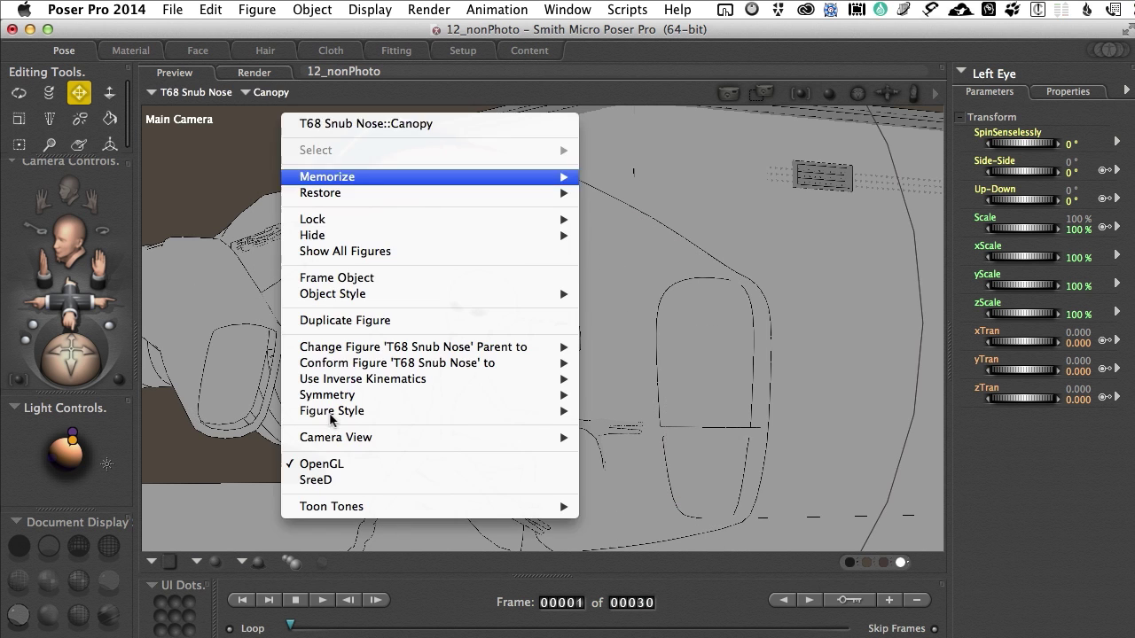
mouse_move(490, 506)
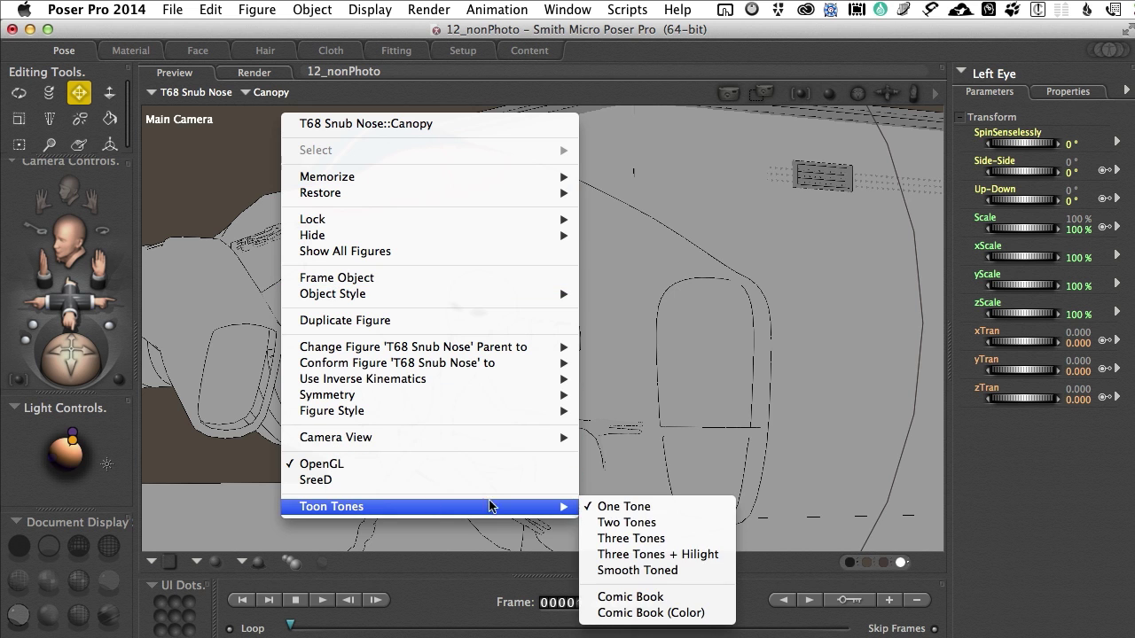
click(642, 570)
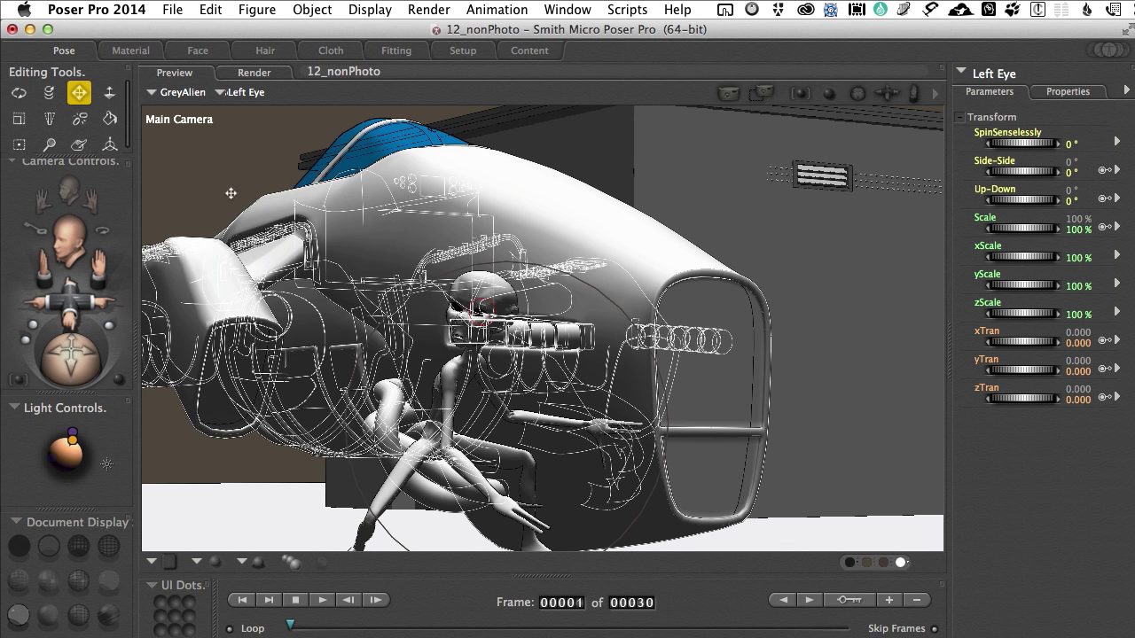
Step: Turn on the black-and-white Comic Book preview and set the document display style to Texture Shaded
right_click(259, 118)
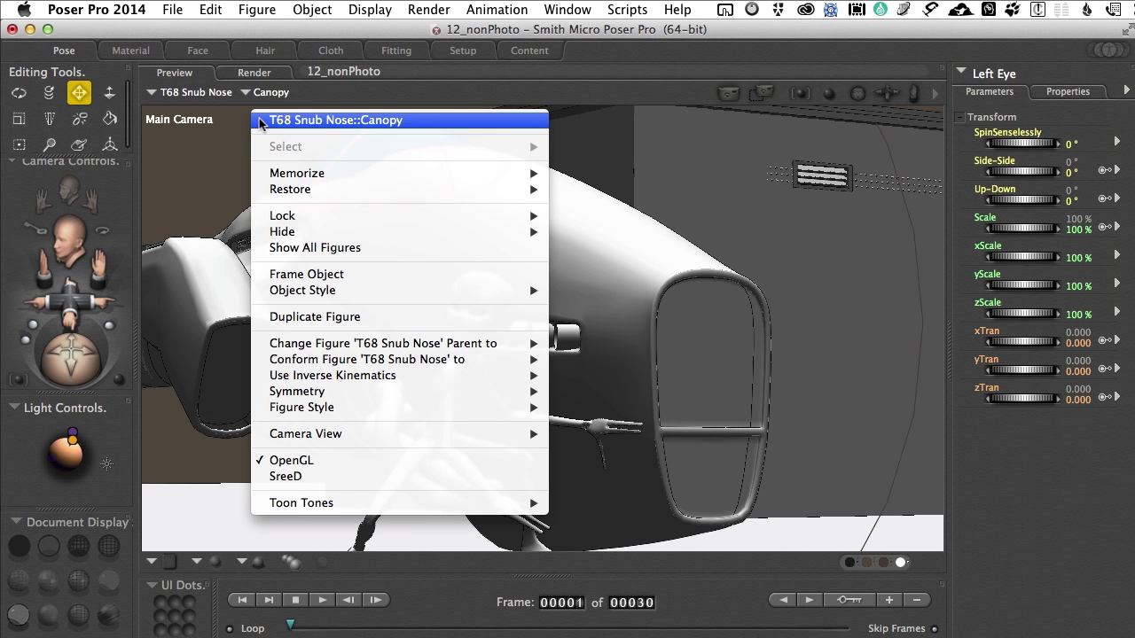
mouse_move(289, 503)
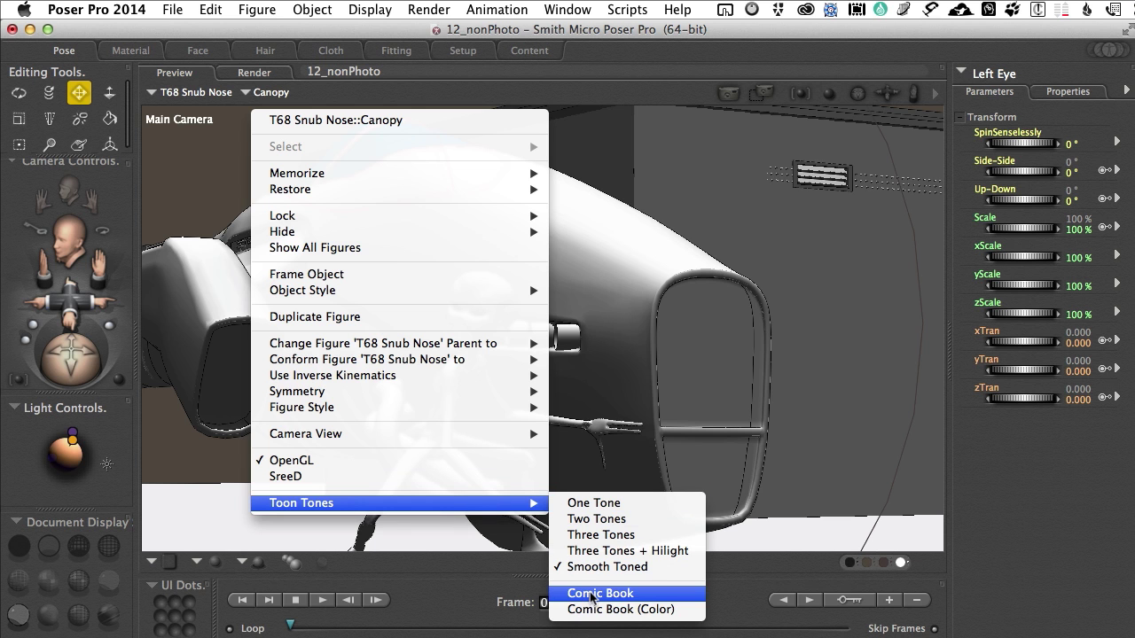
click(592, 594)
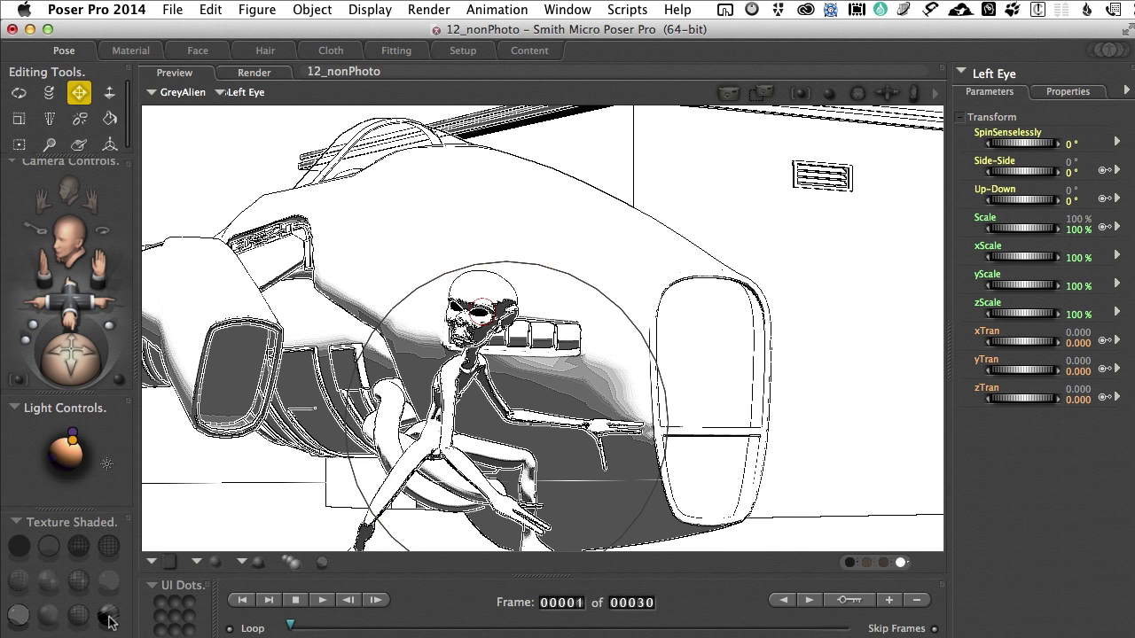
click(108, 616)
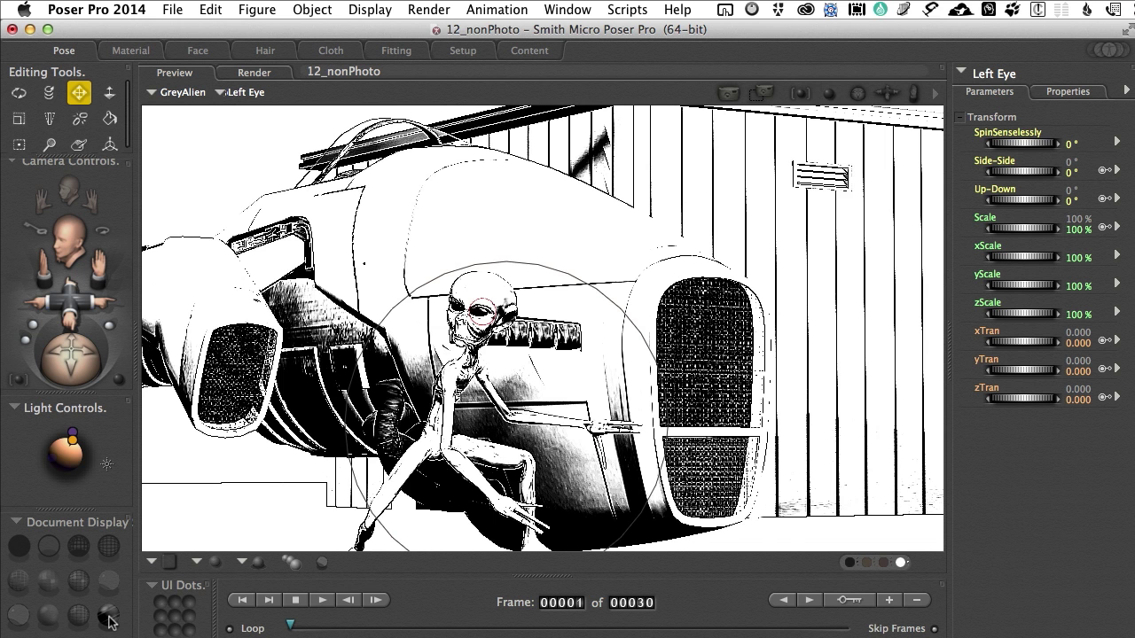
Step: Set the Comic Book Threshold to 0.57 for the full spaceship view
click(322, 568)
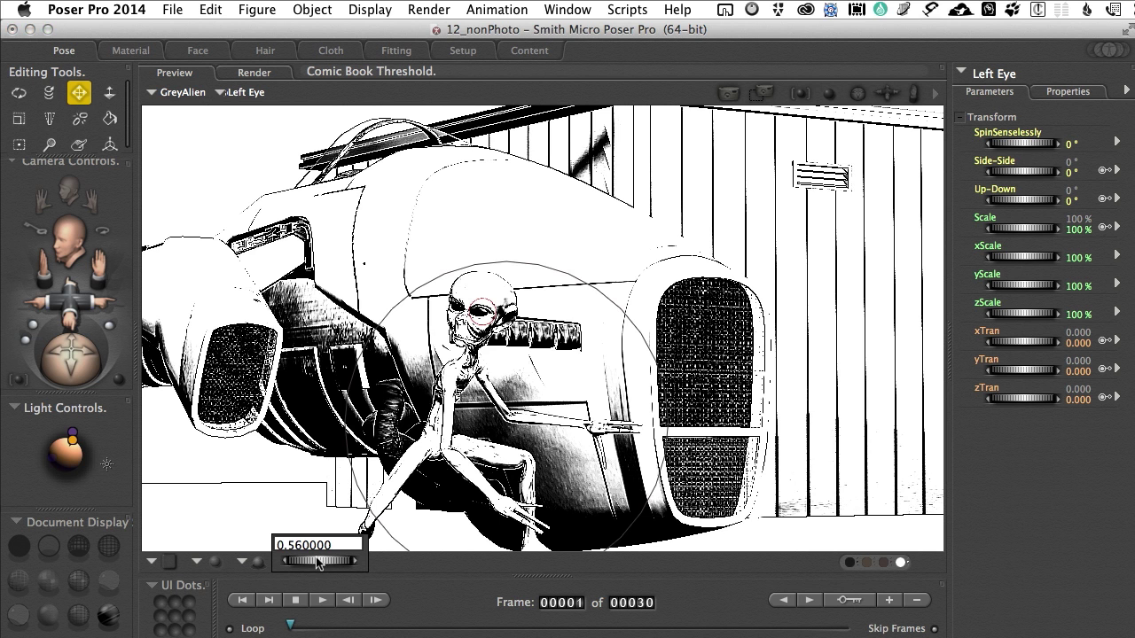
mouse_move(316, 563)
mouse_down()
mouse_move(305, 563)
mouse_move(335, 565)
mouse_move(317, 562)
mouse_up()
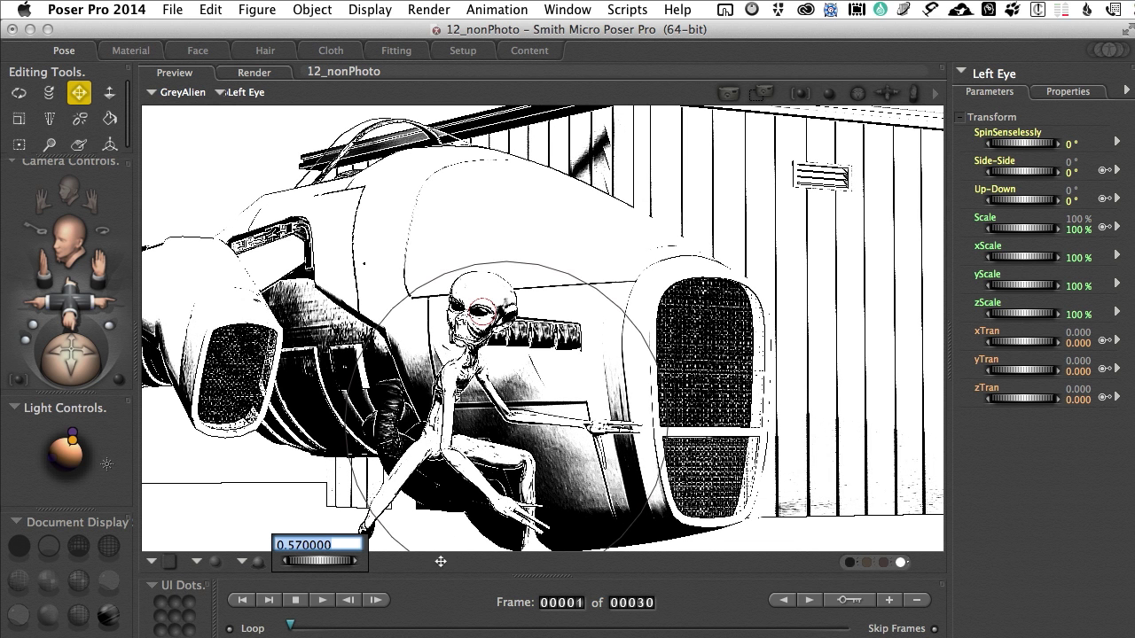
key(Return)
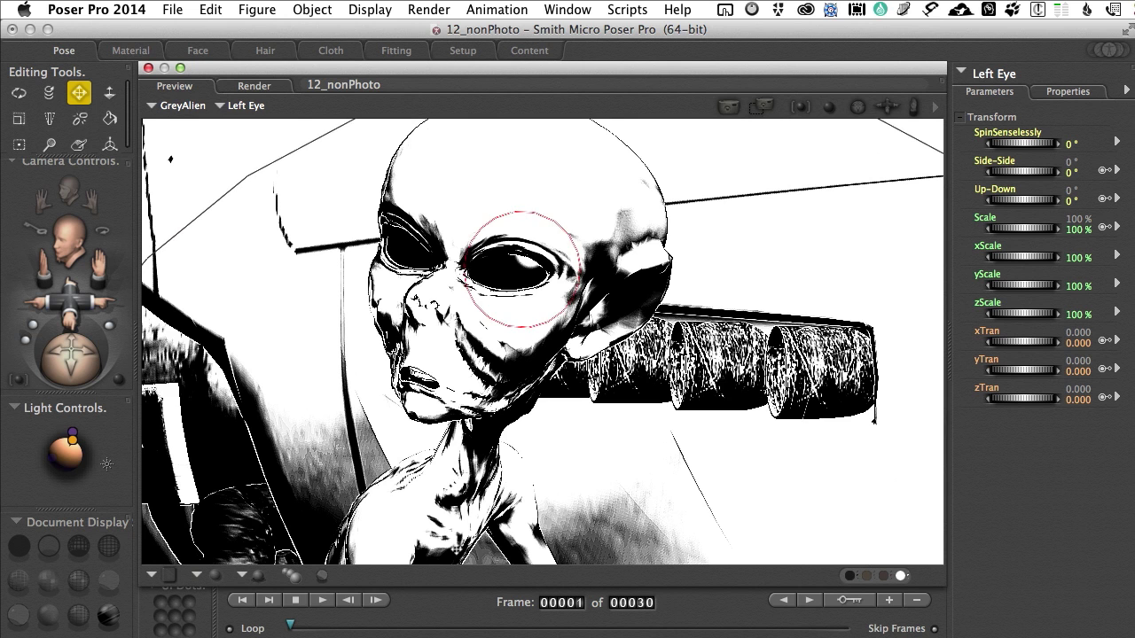
Step: Raise the Comic Book Threshold to 0.63 for the close-up of the alien's face
click(323, 577)
mouse_move(323, 578)
mouse_down()
mouse_move(340, 578)
mouse_move(320, 576)
mouse_up()
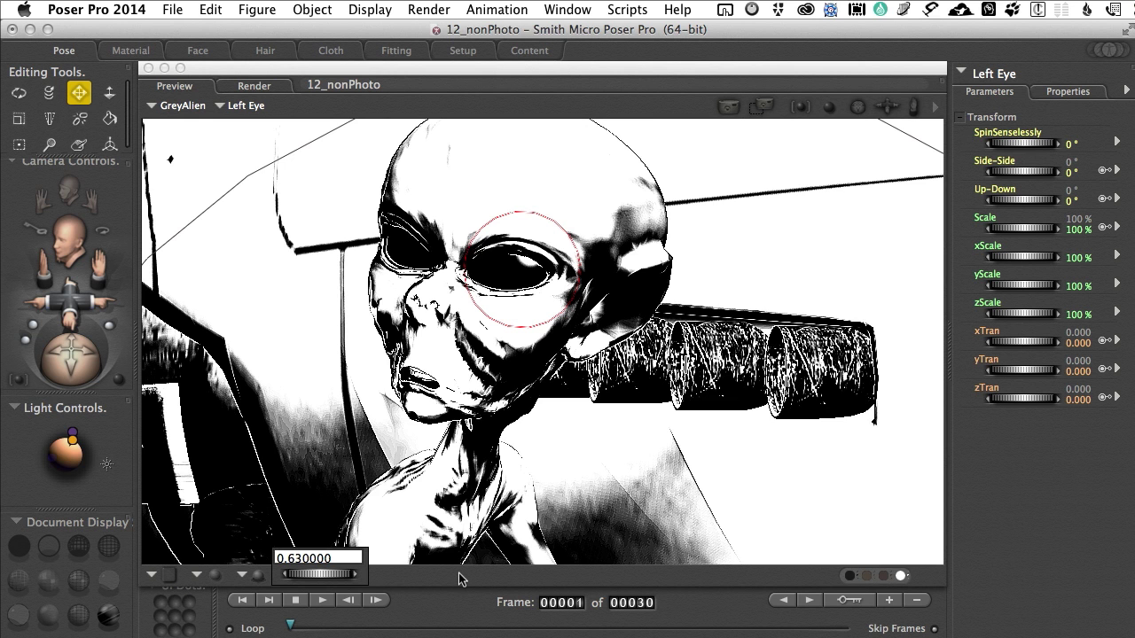
click(267, 124)
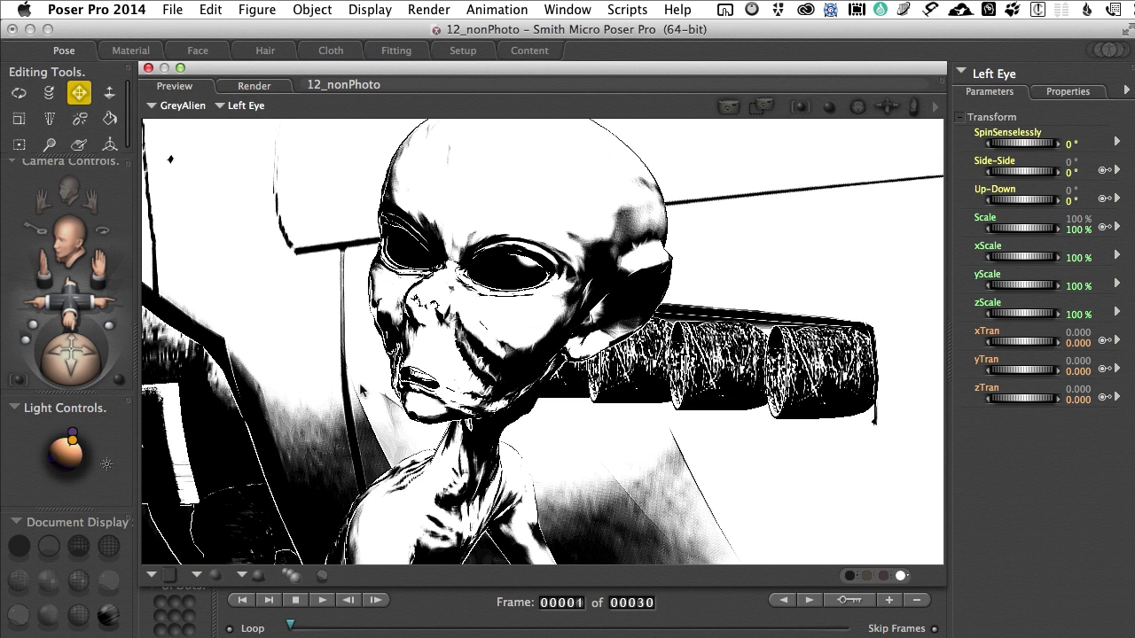
Step: Switch the preview's toon tones from Comic Book to Comic Book (Color)
right_click(237, 192)
right_click(233, 158)
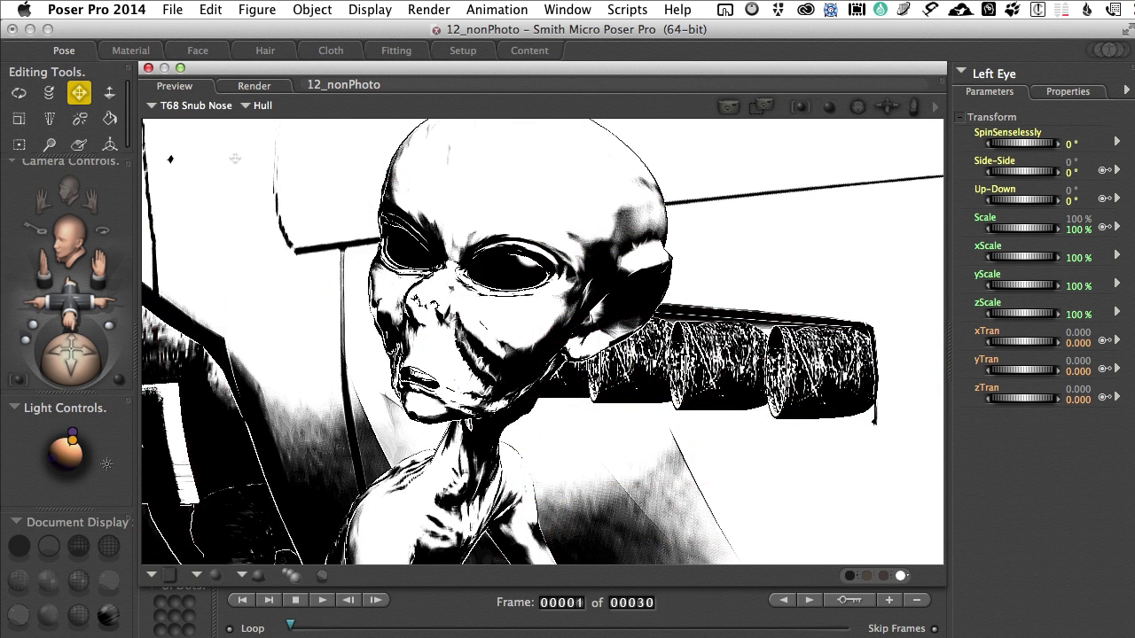
right_click(233, 158)
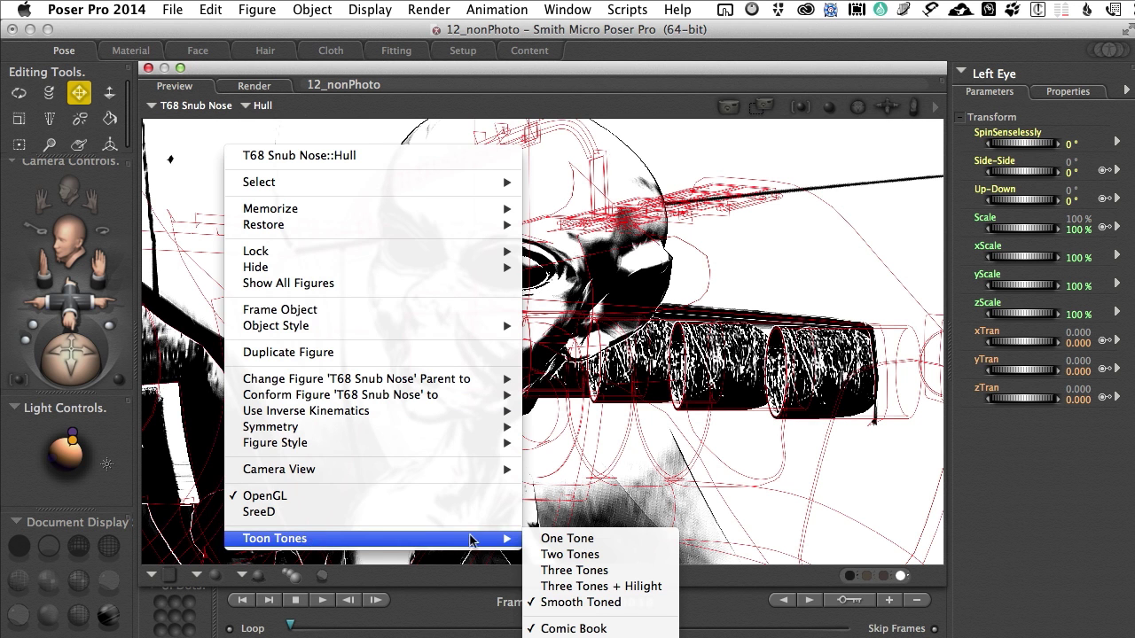
right_click(246, 132)
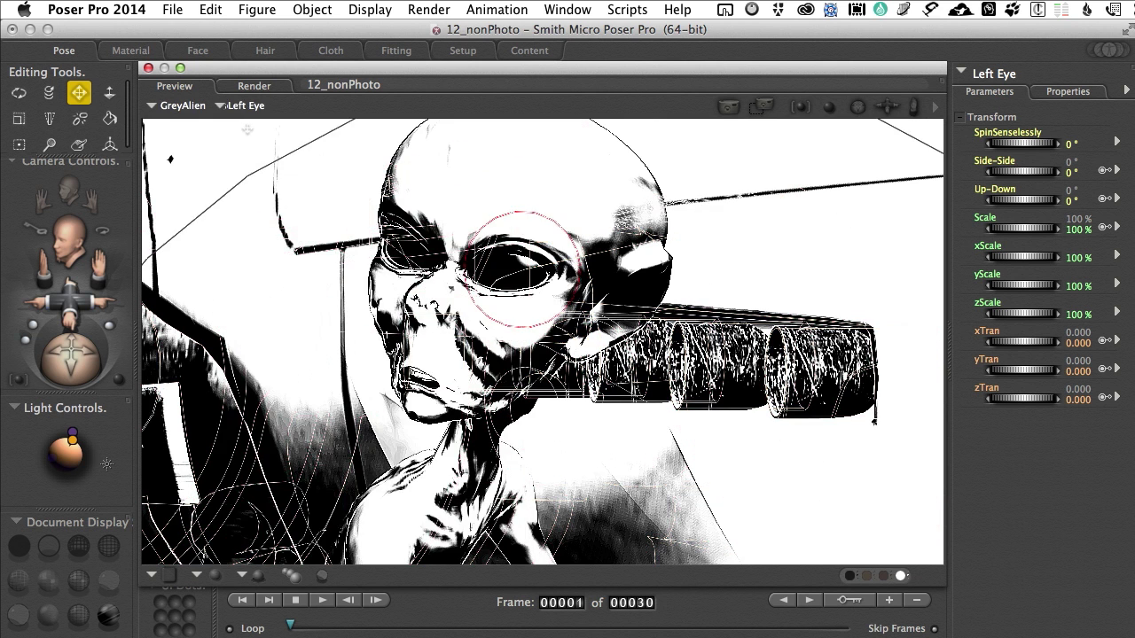
mouse_move(398, 509)
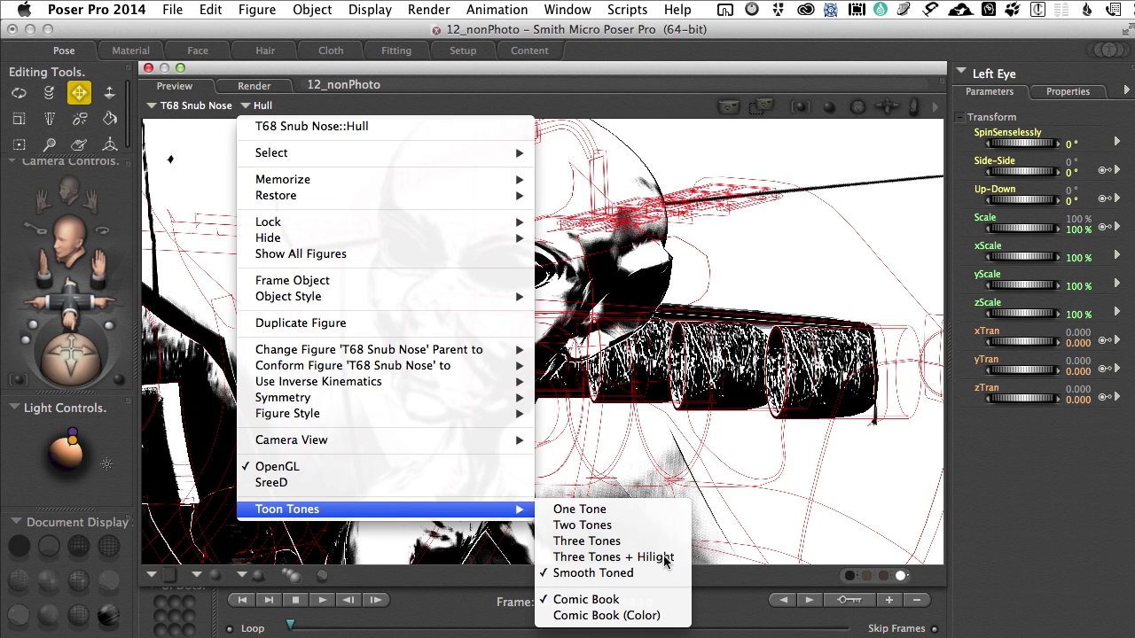
click(634, 616)
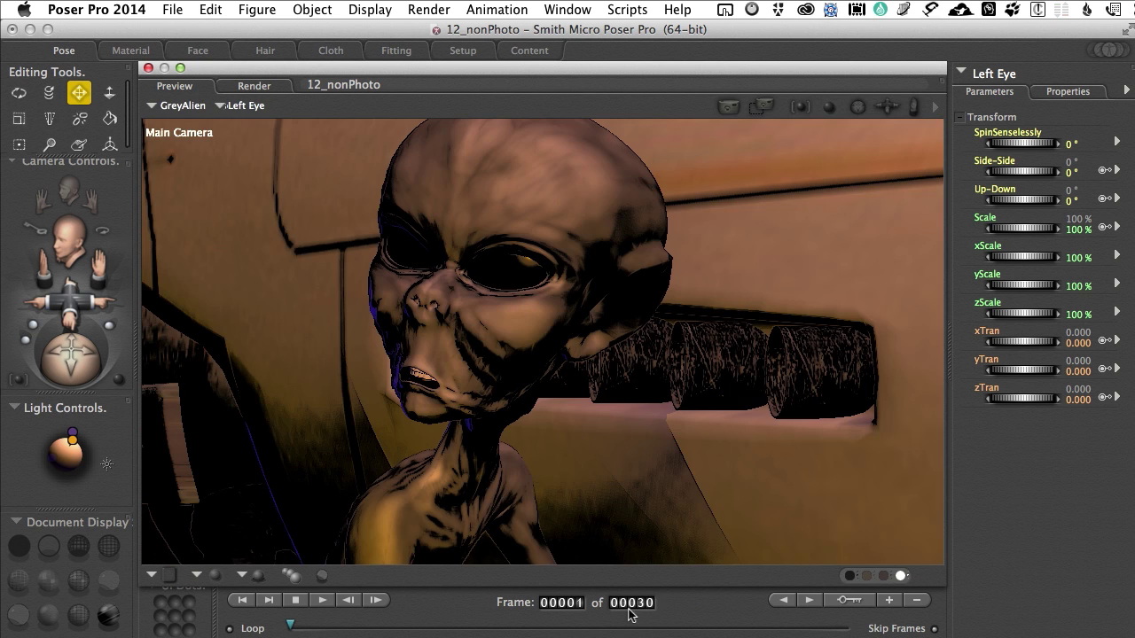
Step: Reapply the Texture Shaded display style and adjust the Comic Book Threshold for the colour preview
click(109, 618)
click(321, 575)
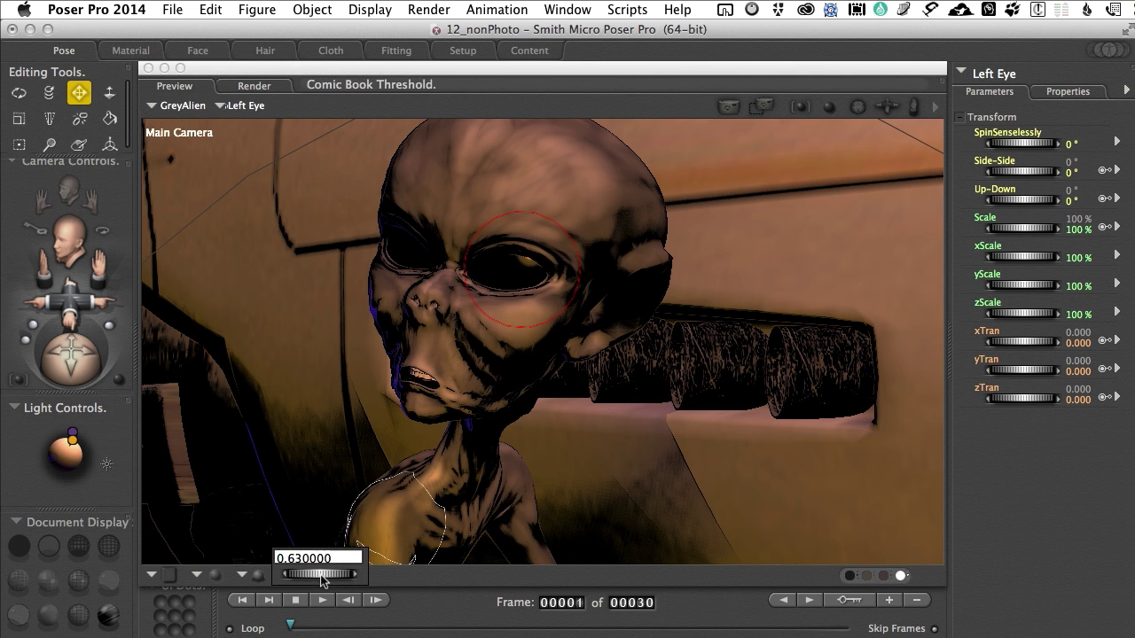
drag(322, 578, 327, 580)
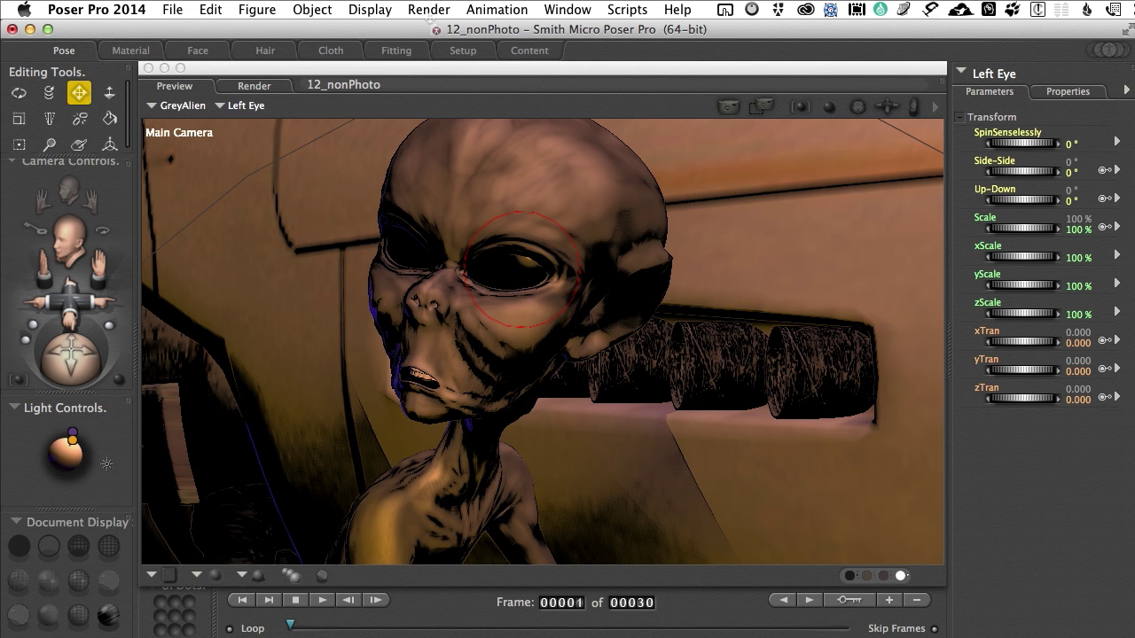
Step: Enable hardware AO in the Preview render settings and render the alien close-up with the Preview renderer
click(428, 10)
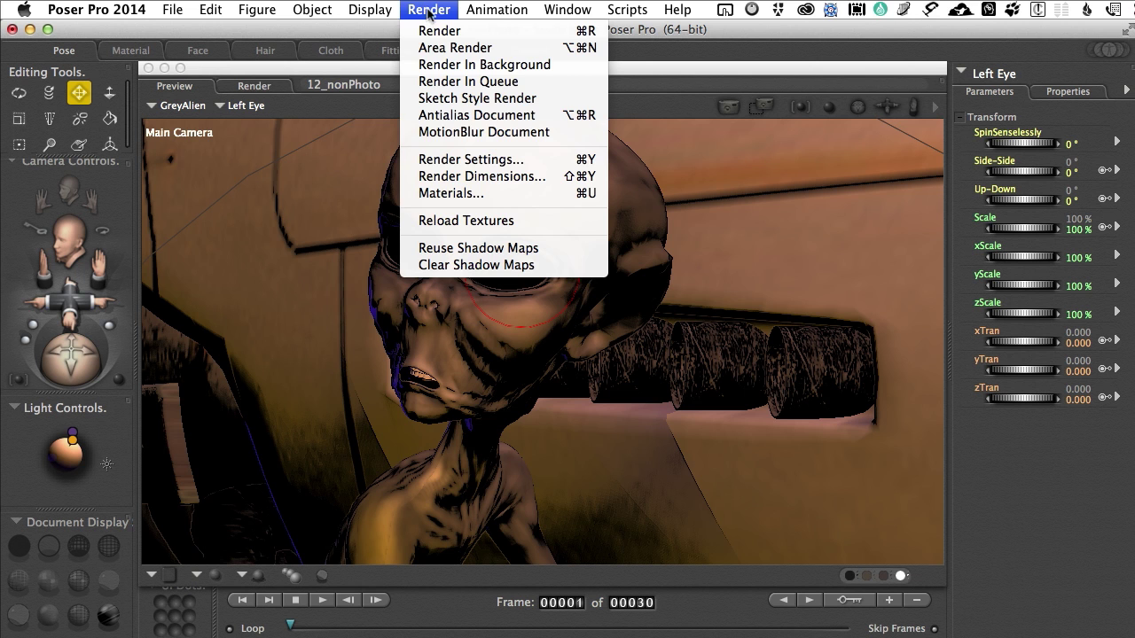
click(446, 161)
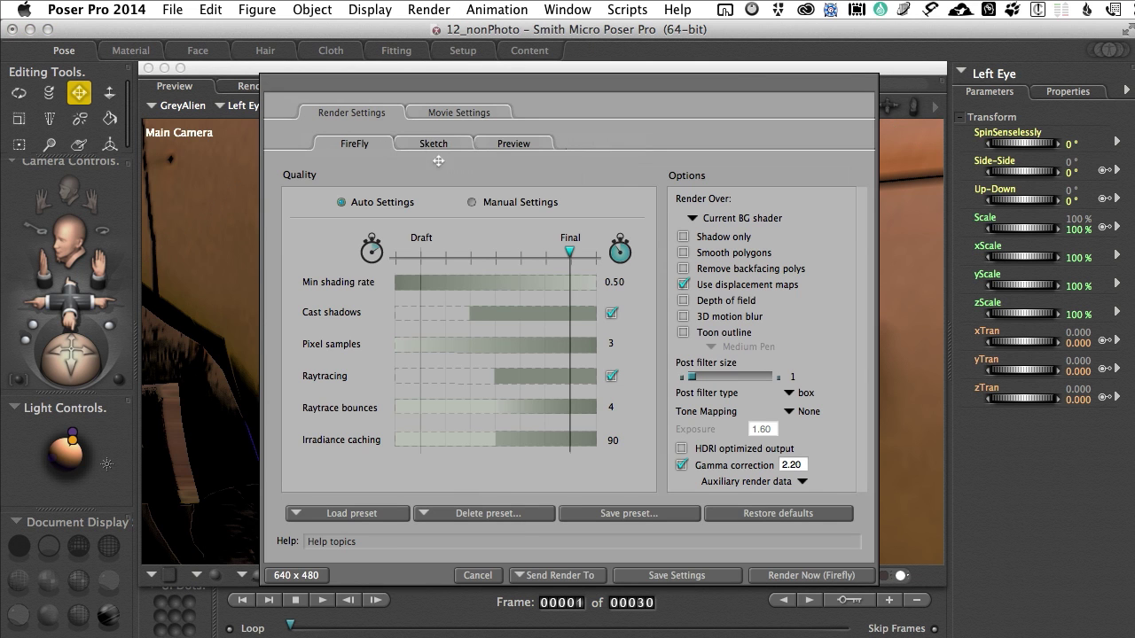
click(520, 145)
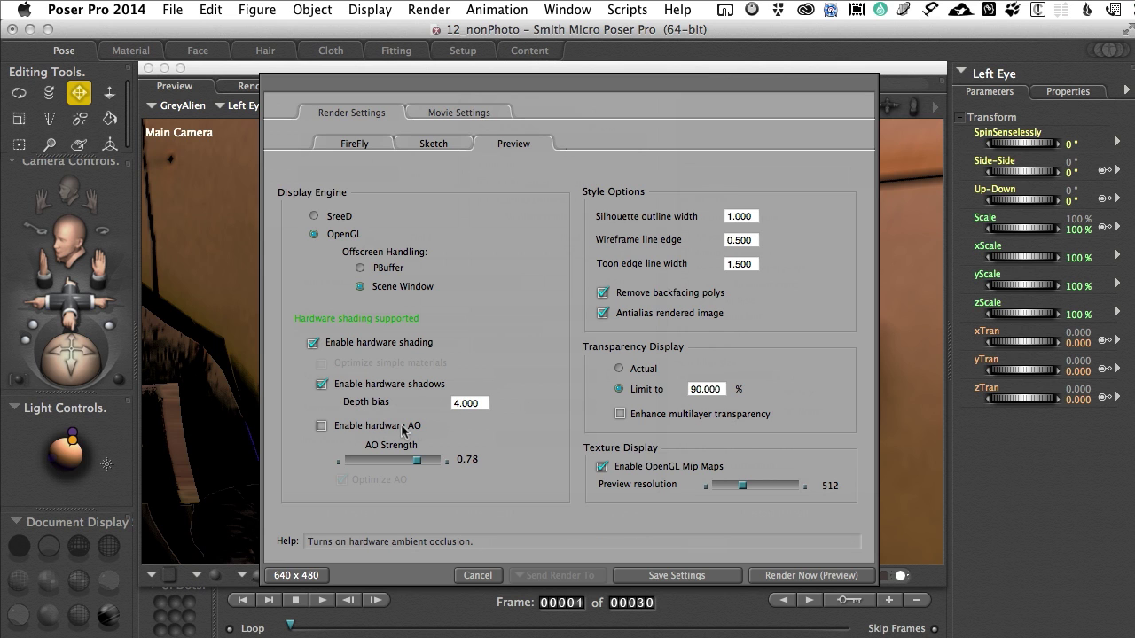
click(325, 428)
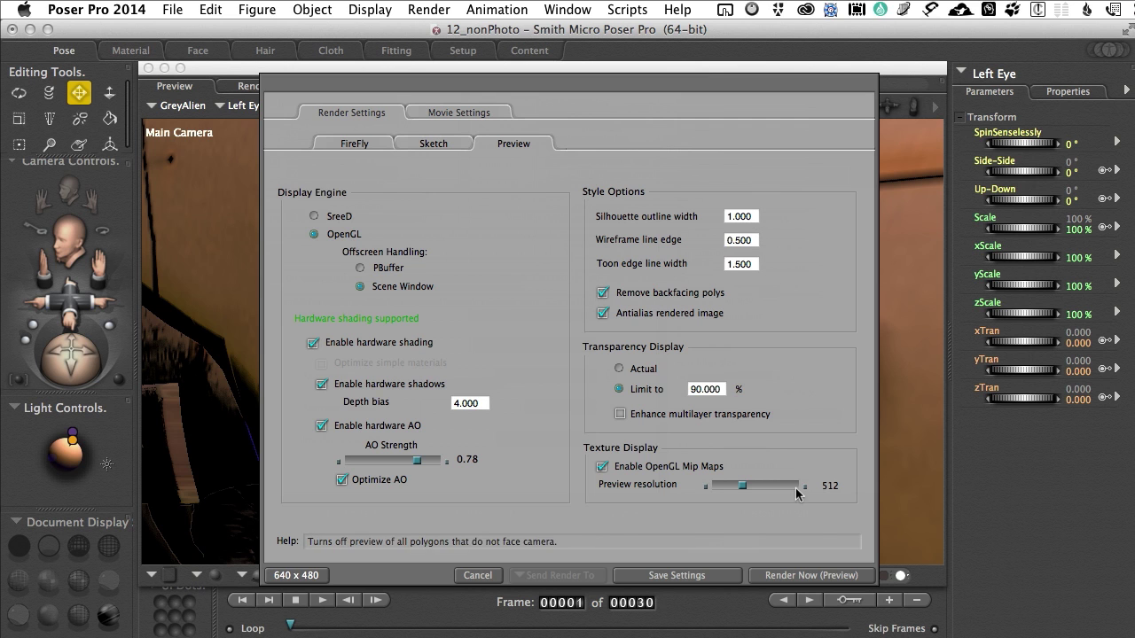
click(776, 577)
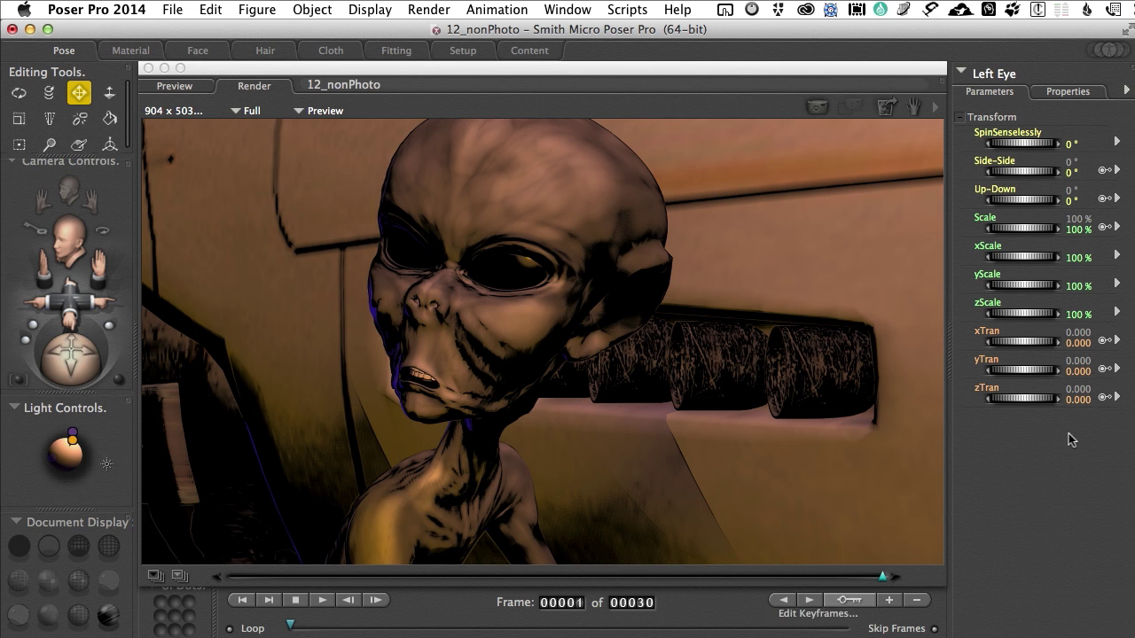
Step: Switch the renderer to FireFly and render the alien close-up for comparison
click(296, 110)
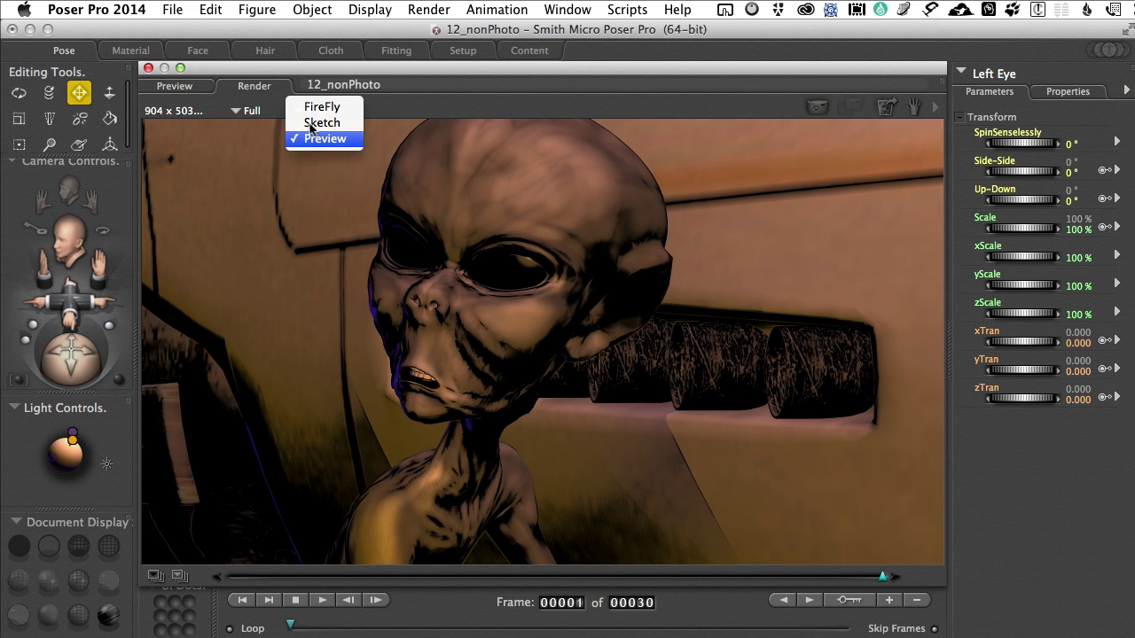
click(311, 108)
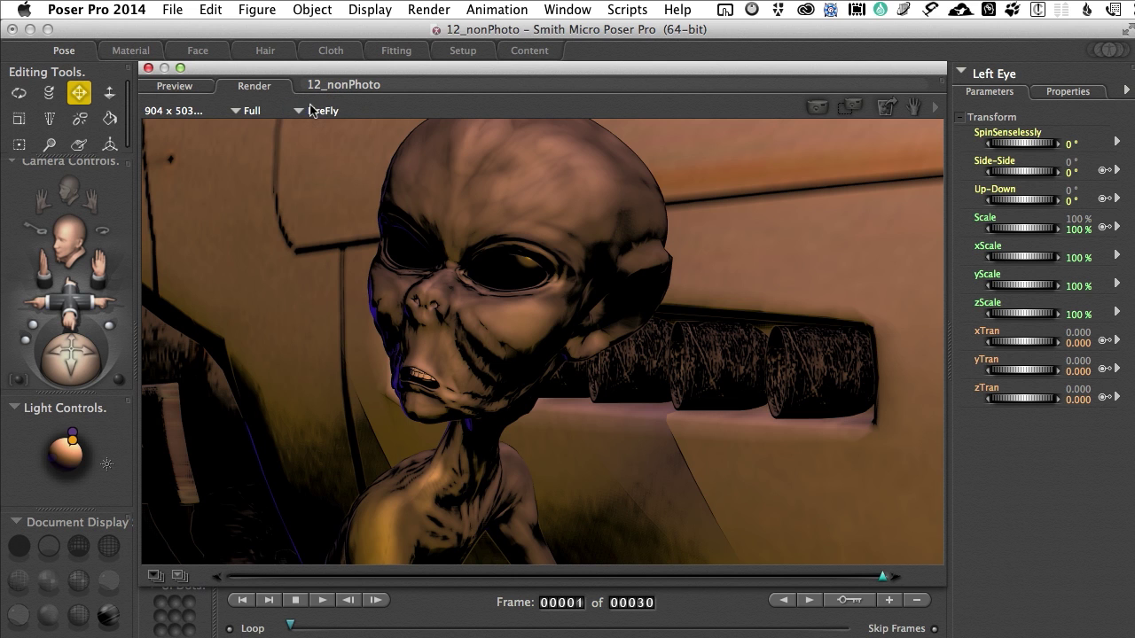
click(429, 9)
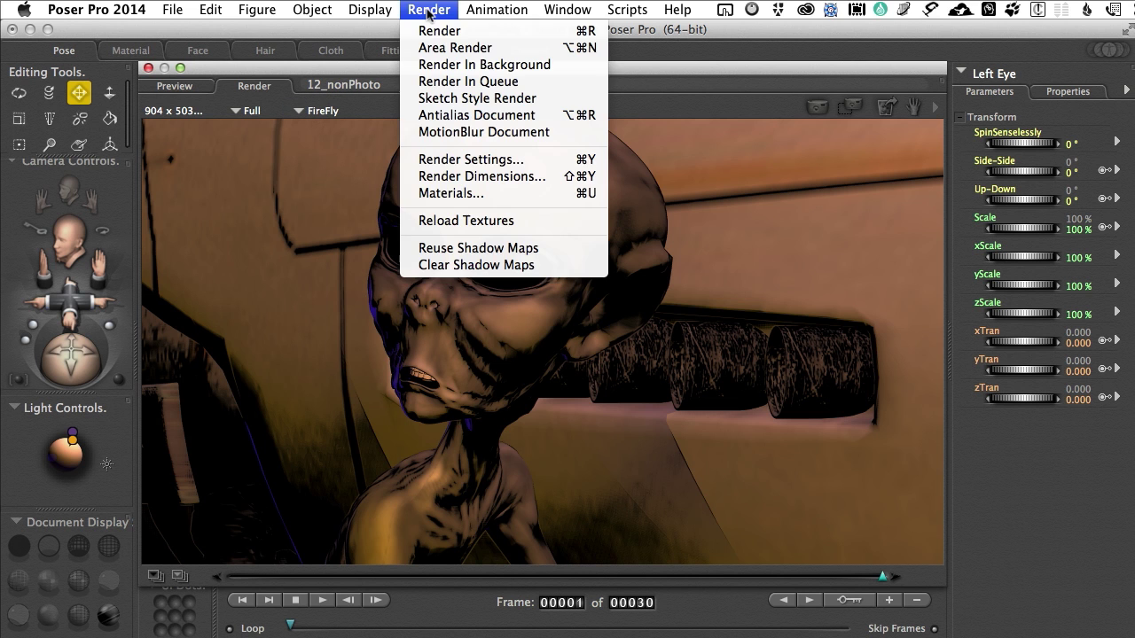
click(433, 31)
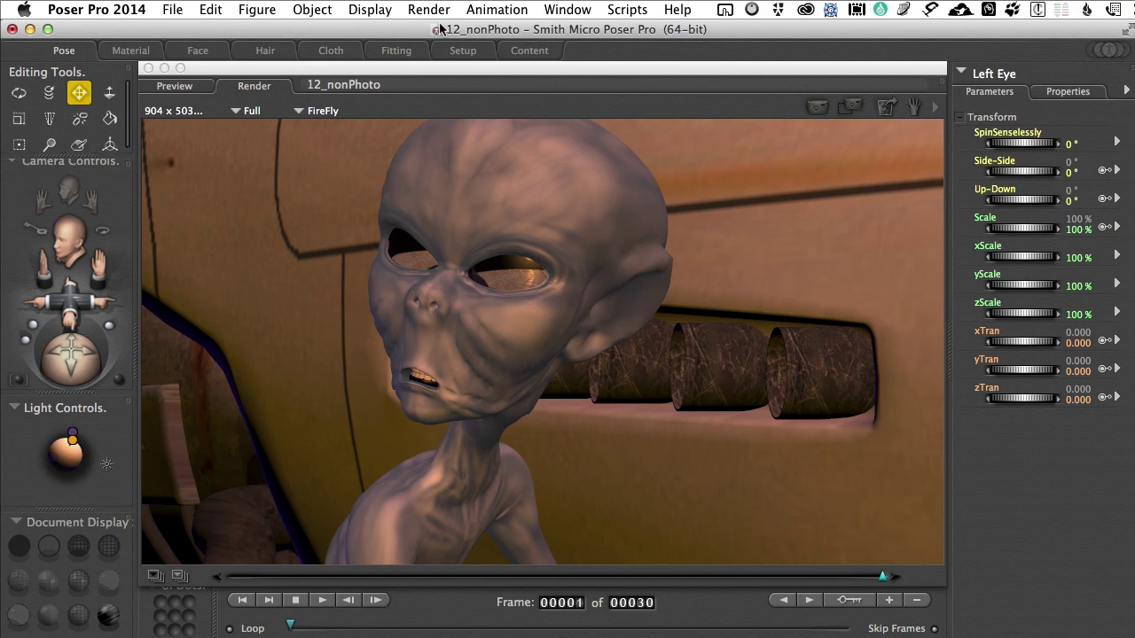
Step: Set the renderer back to Preview, return to the comic-book preview and antialias the document
click(299, 112)
click(312, 139)
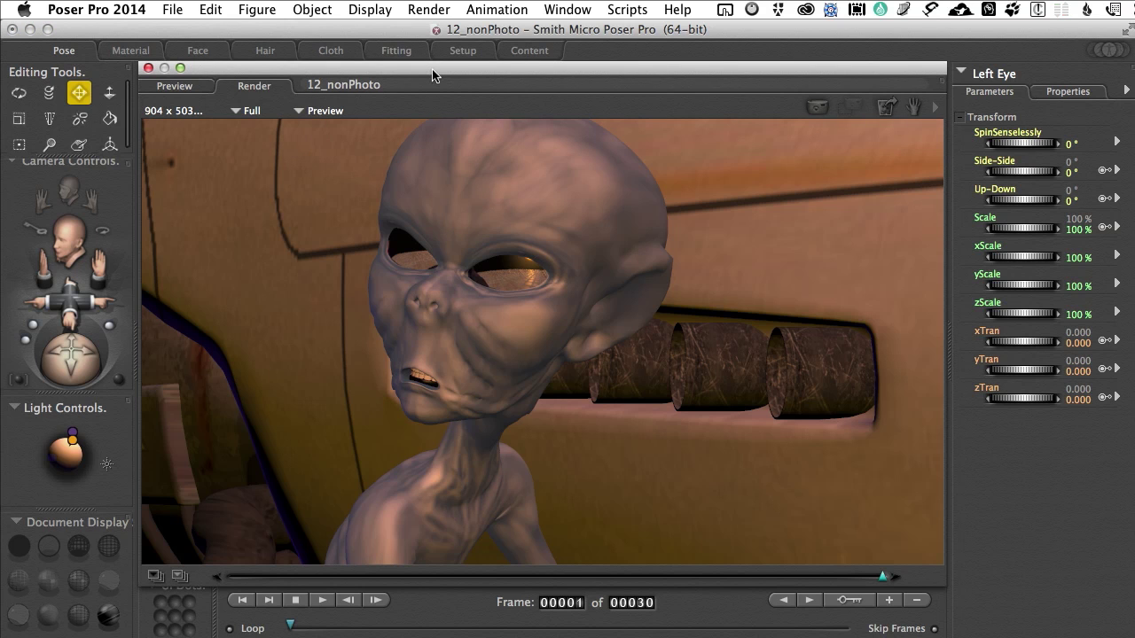
click(191, 86)
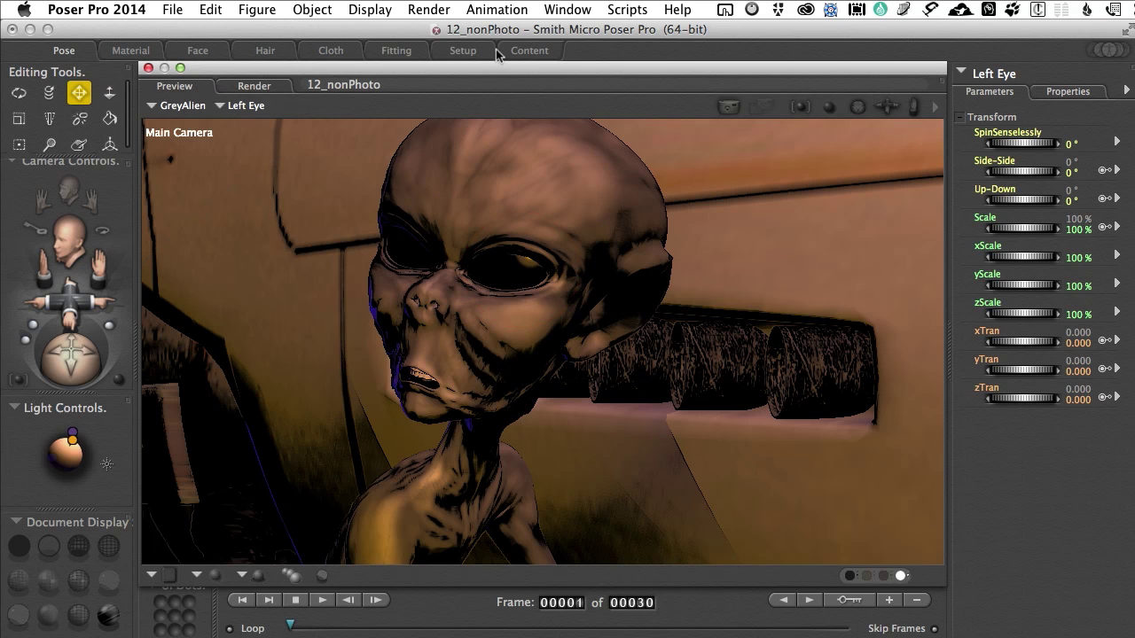
click(433, 10)
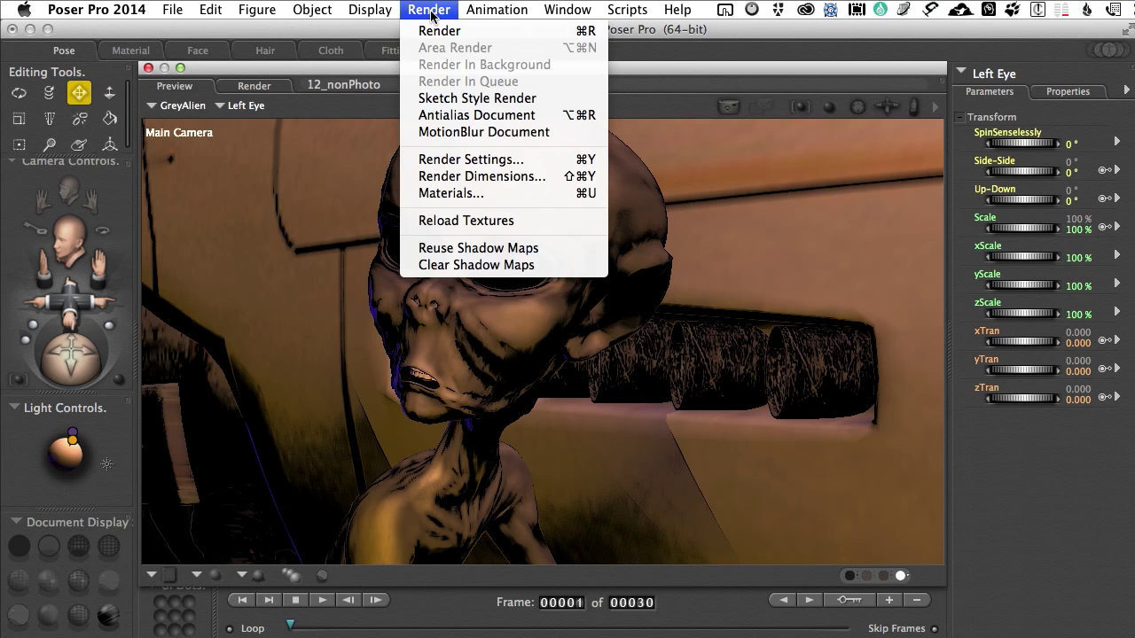
click(454, 115)
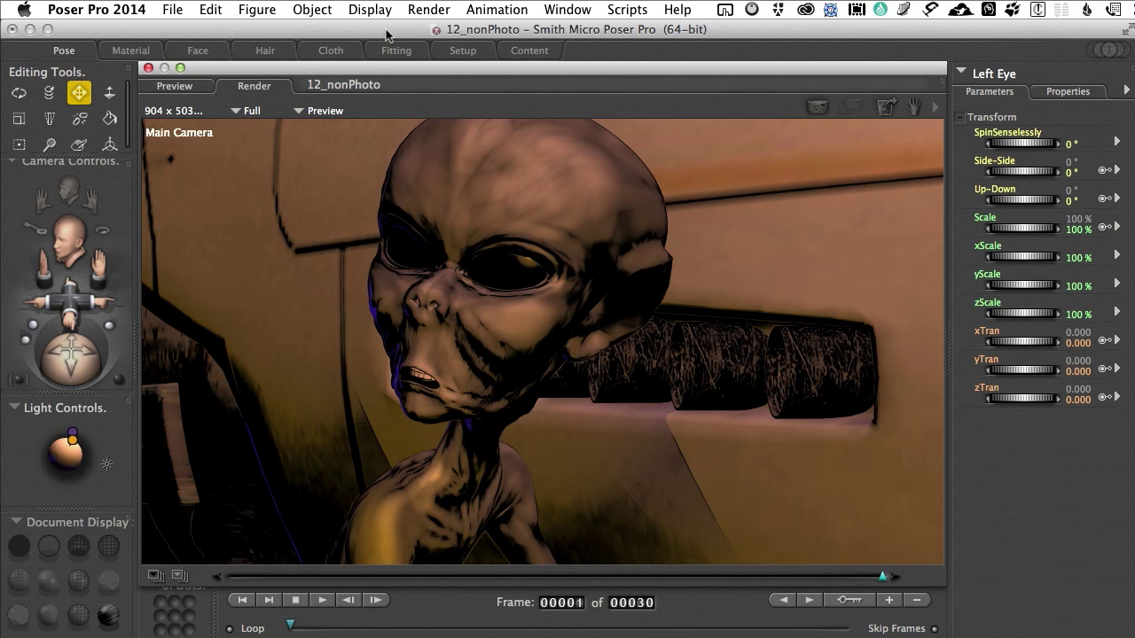
Step: Examine the Preview render settings and the movie settings for outputting the animation with the Preview renderer, and leave without saving
click(425, 12)
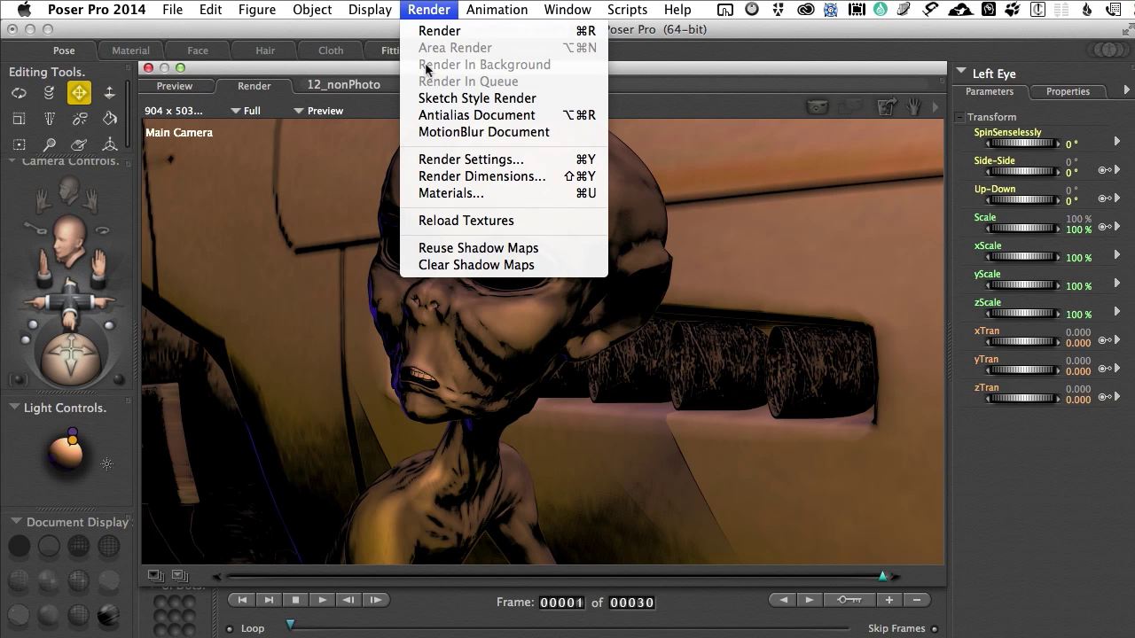
click(440, 161)
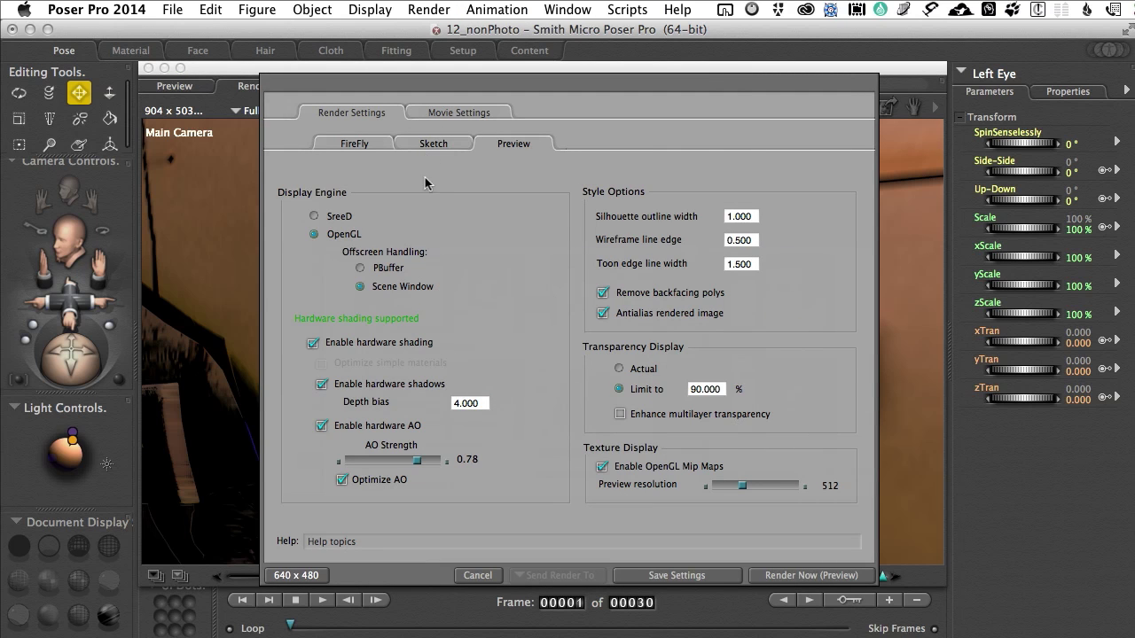
click(421, 11)
click(346, 108)
click(490, 576)
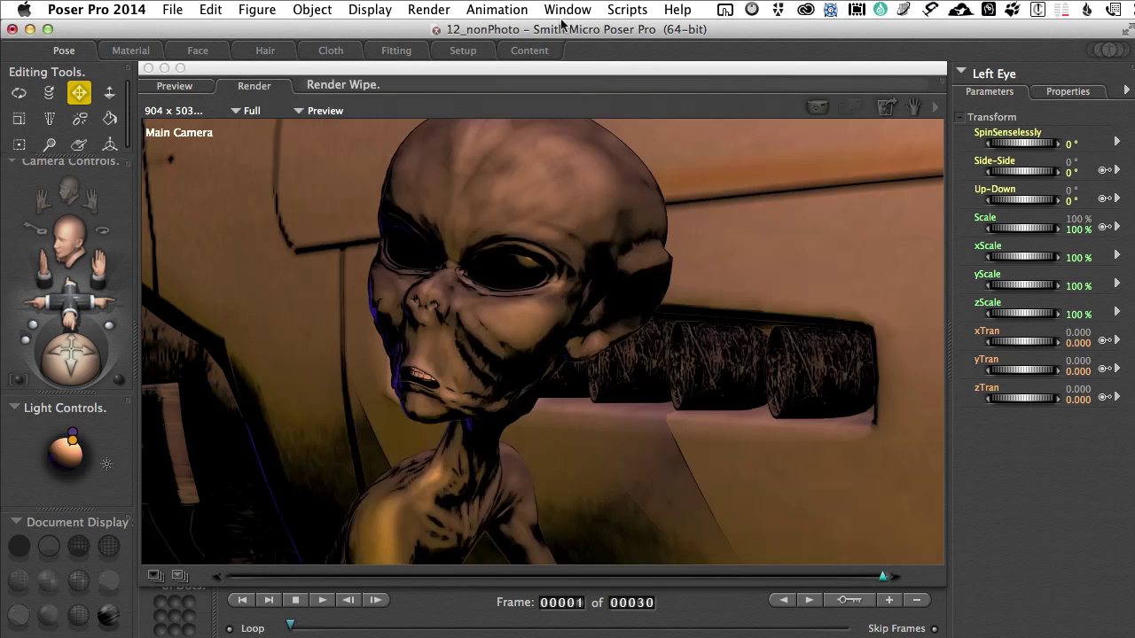
click(432, 11)
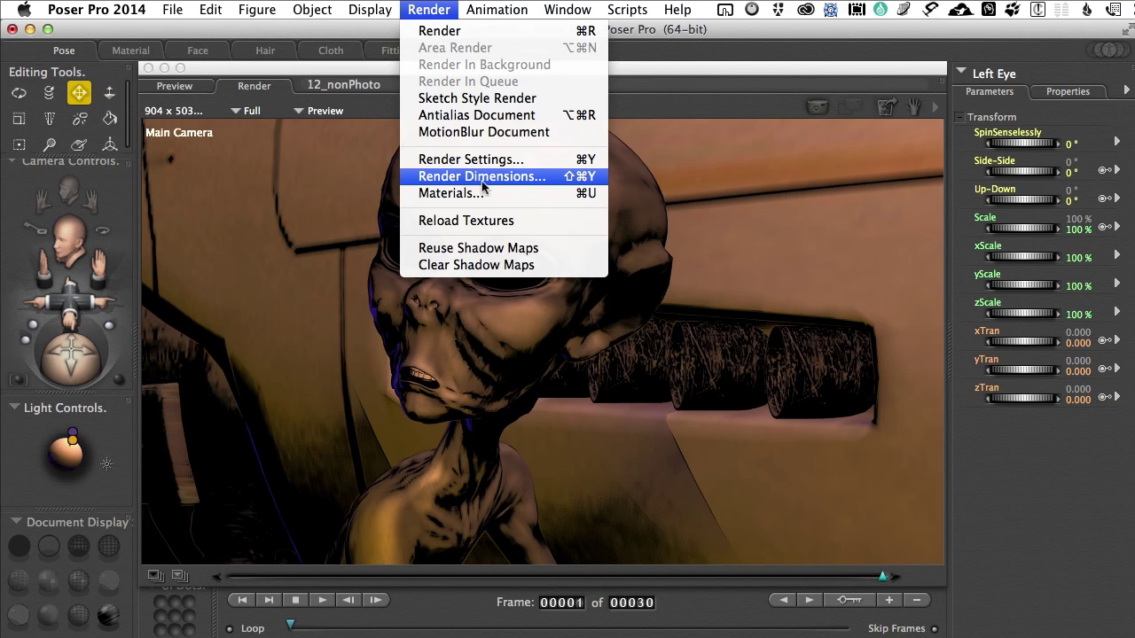
click(680, 103)
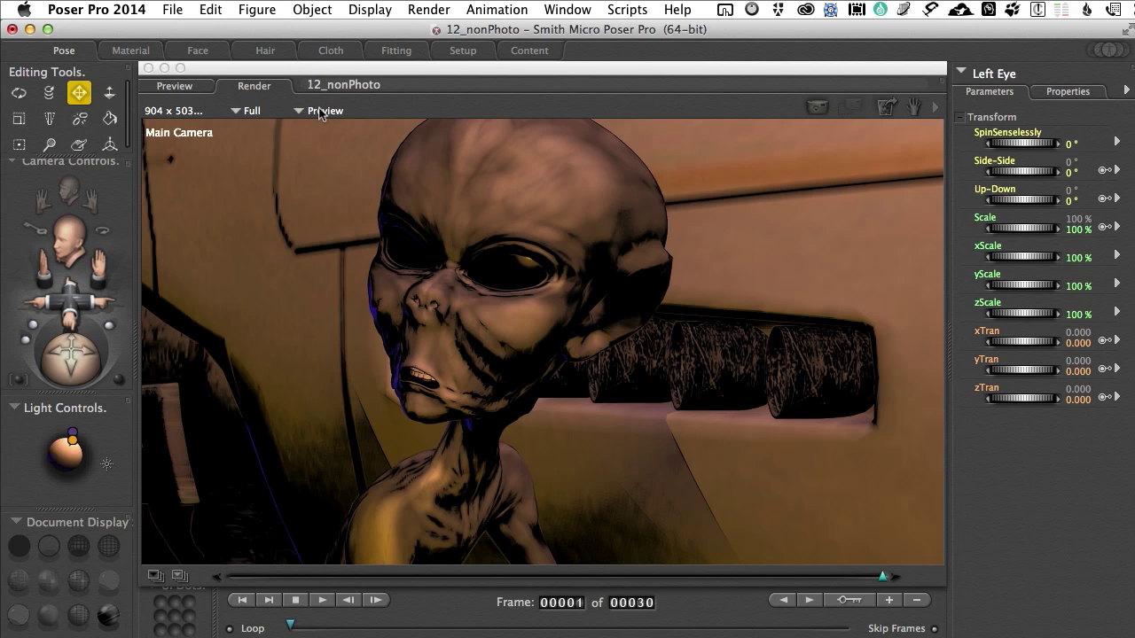
click(429, 10)
click(448, 161)
click(454, 113)
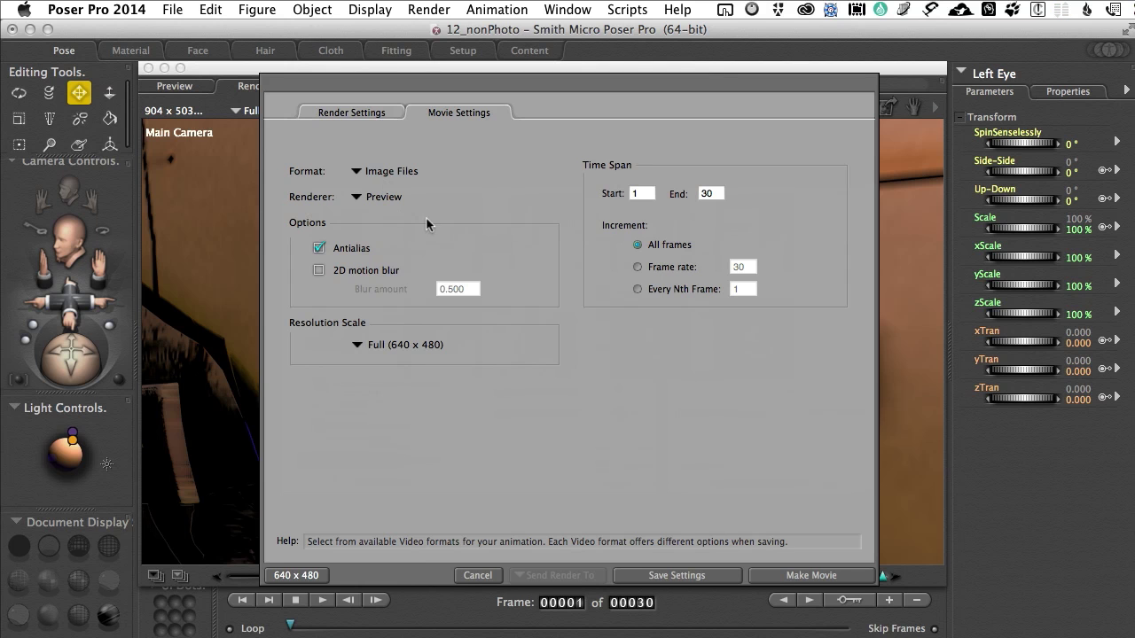
click(477, 575)
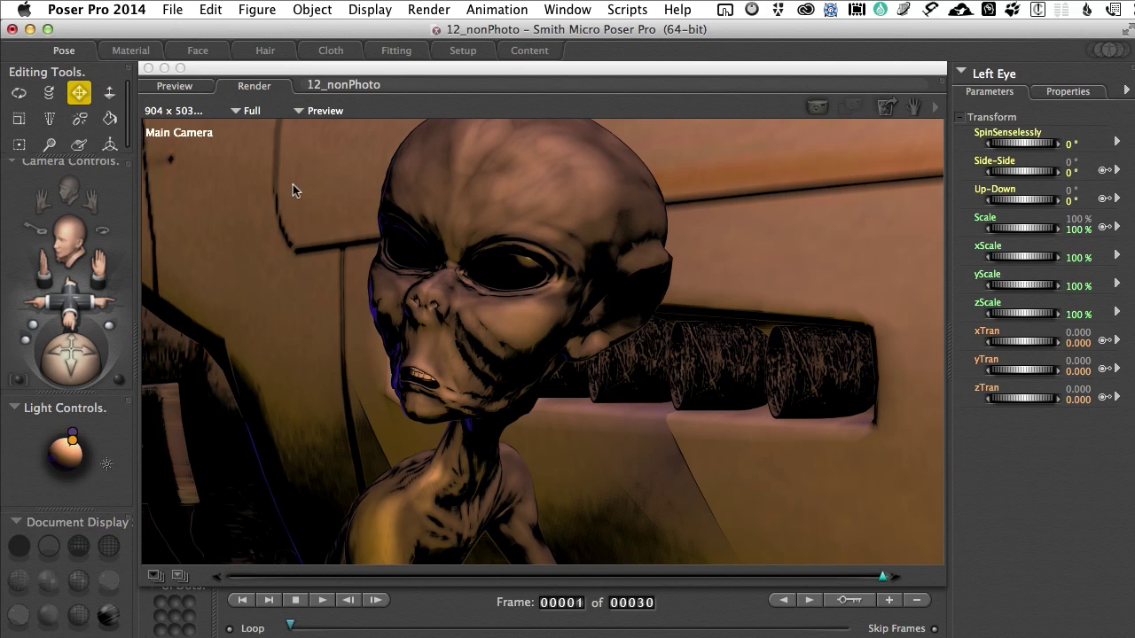
Step: Return to the live preview and review the available Toon Tones options without choosing another one
click(192, 88)
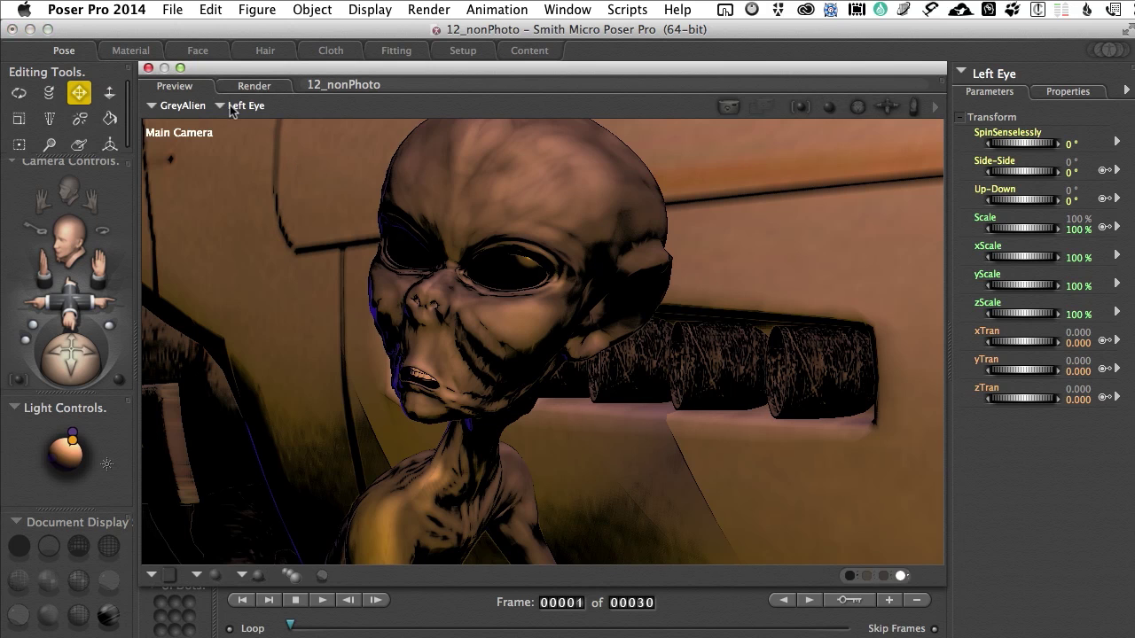
right_click(273, 135)
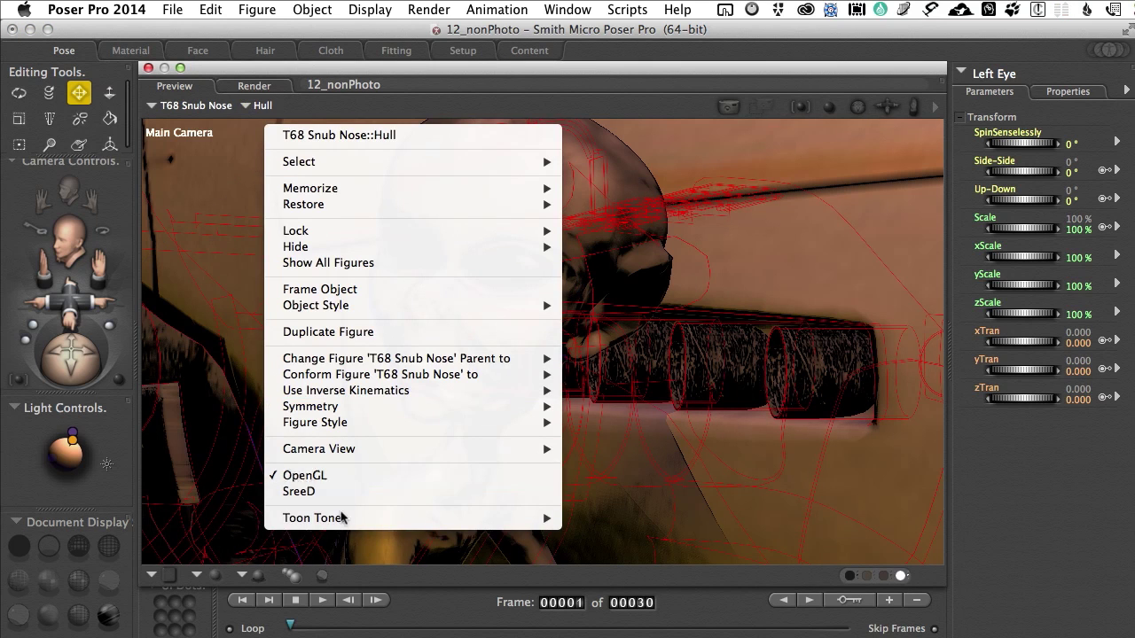
mouse_move(411, 514)
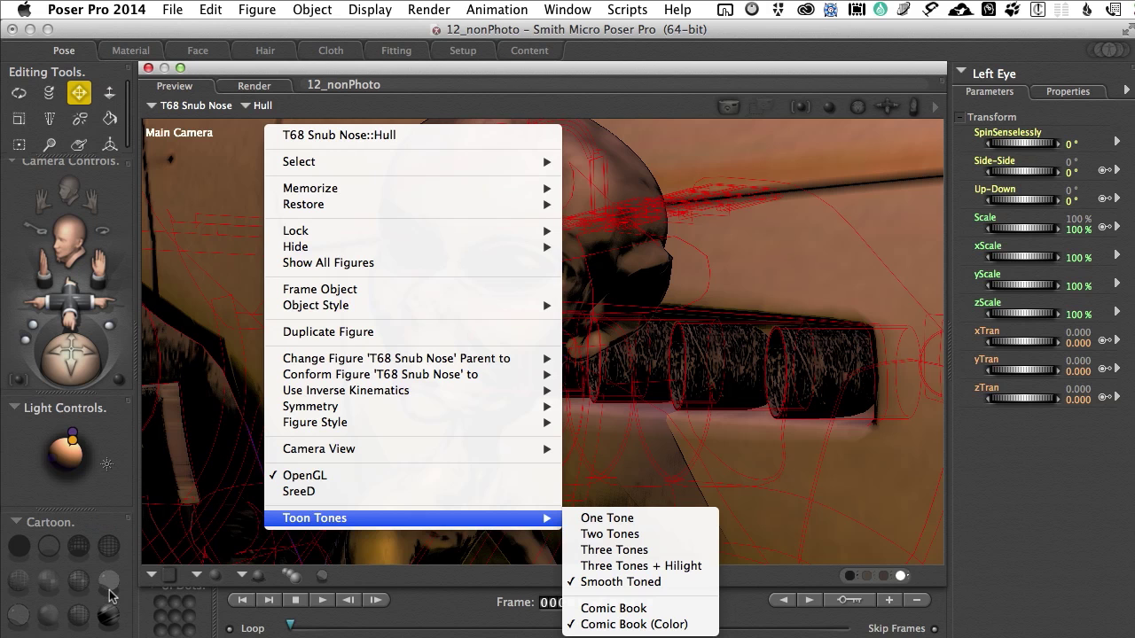
click(465, 588)
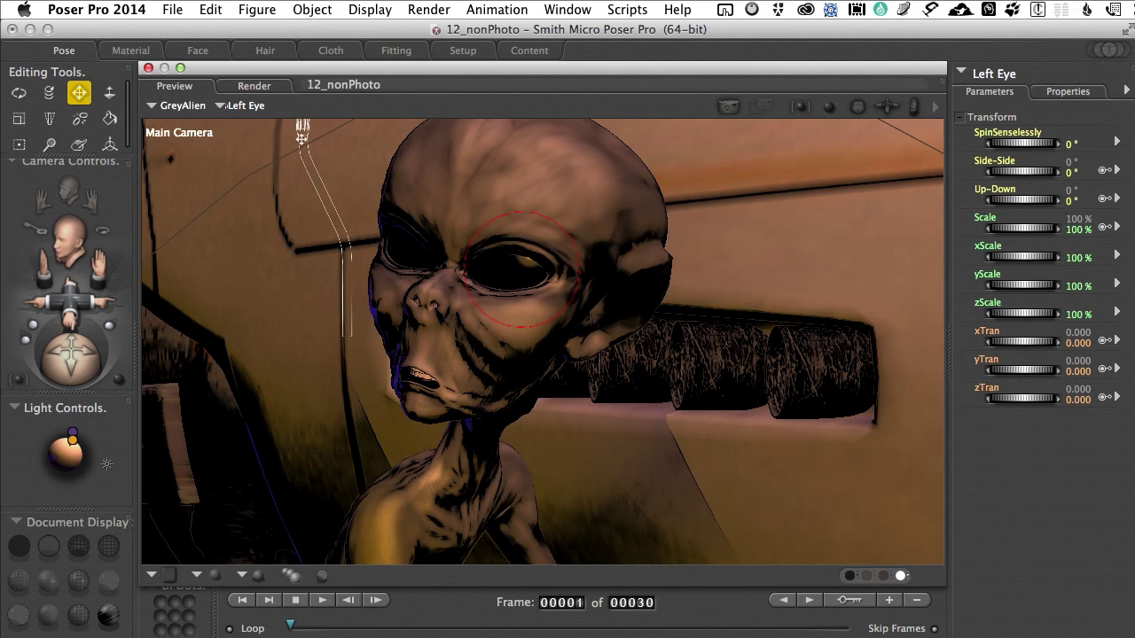
Step: Choose the LooseSketch preset in the Sketch render settings and render the alien close-up as a sketch
click(427, 10)
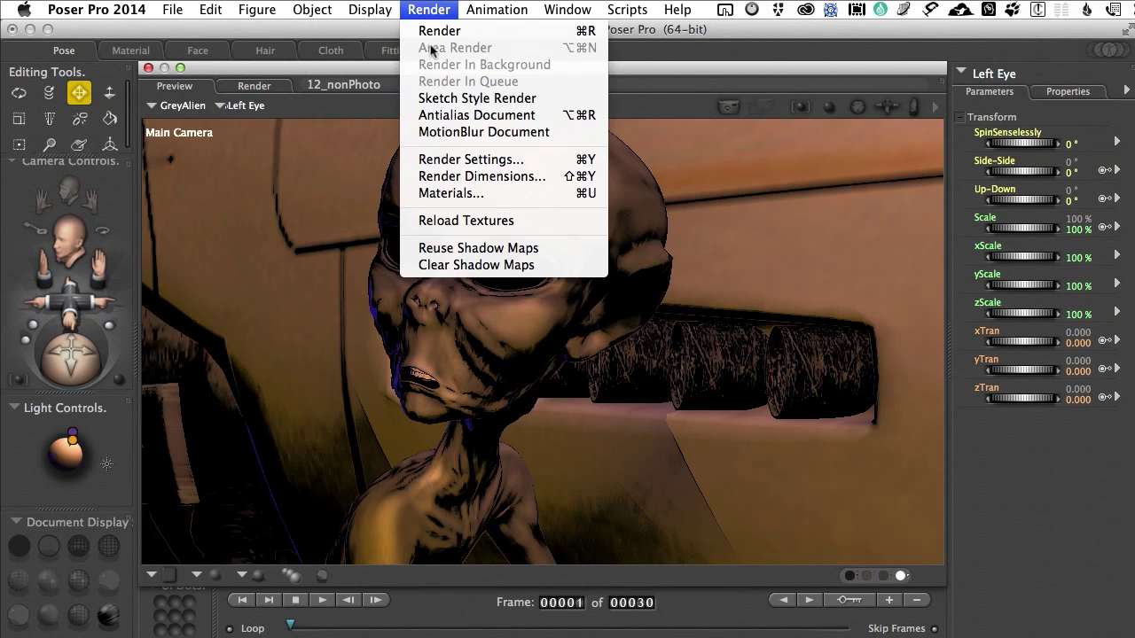
click(451, 161)
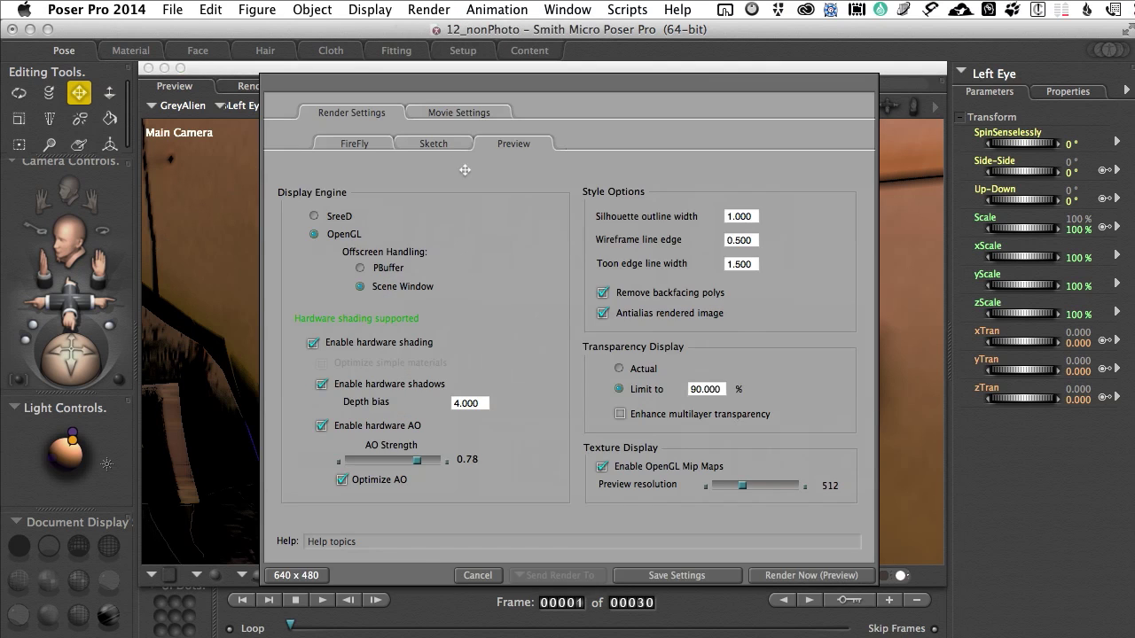
click(431, 143)
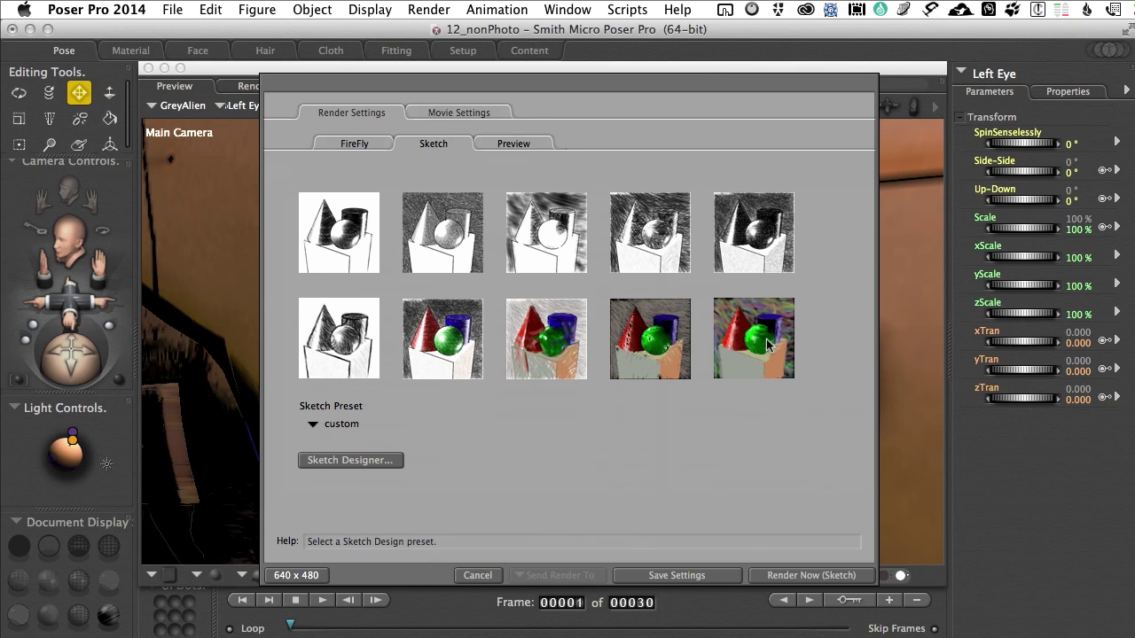
click(335, 335)
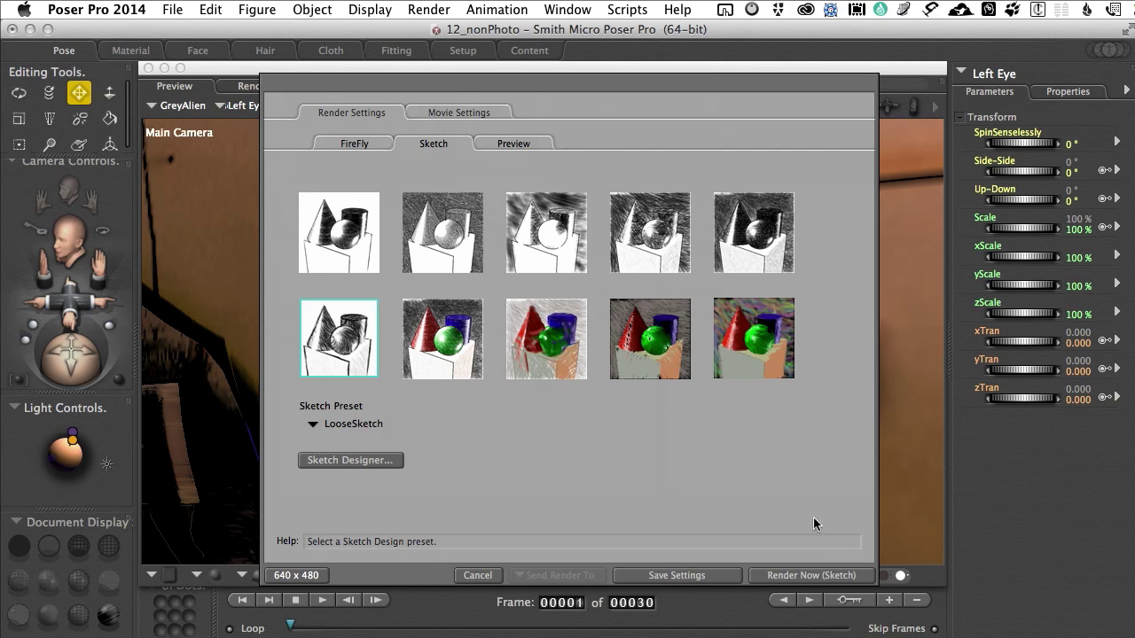
click(802, 578)
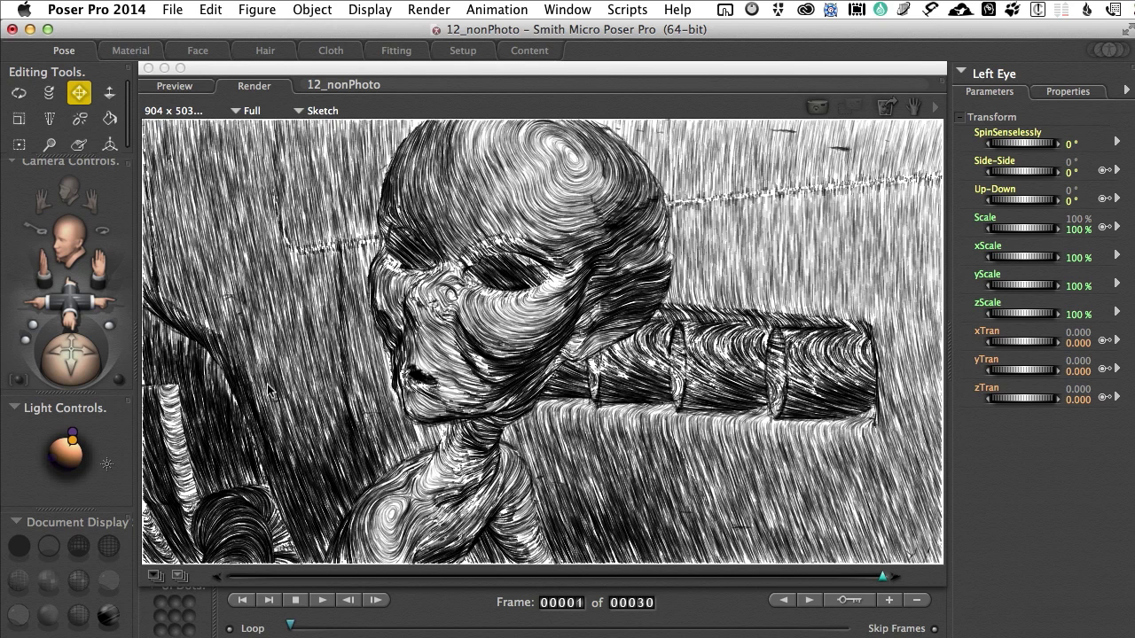
Step: In the Sketch Designer, look over the background and edge stroke settings and lower the Objects density to 0.02
click(429, 10)
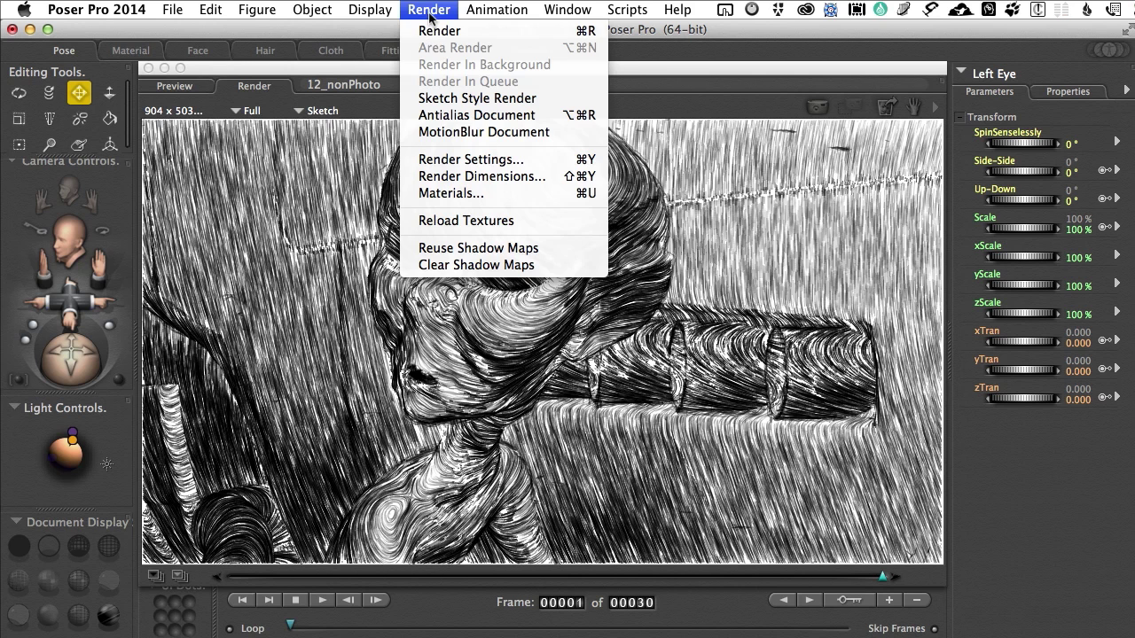
click(442, 162)
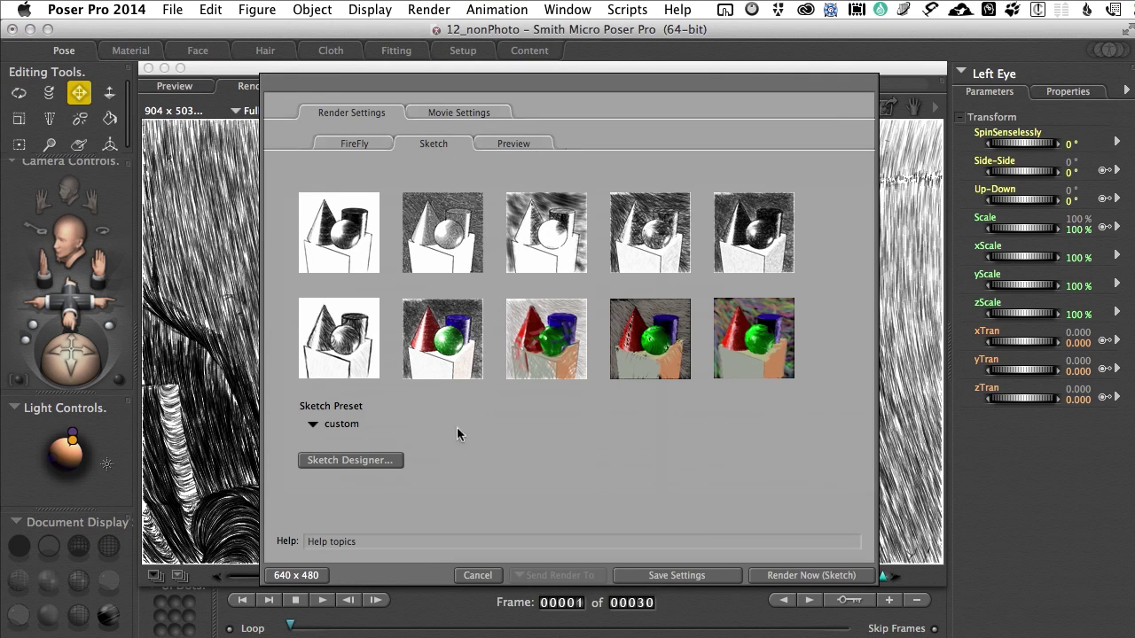
click(349, 460)
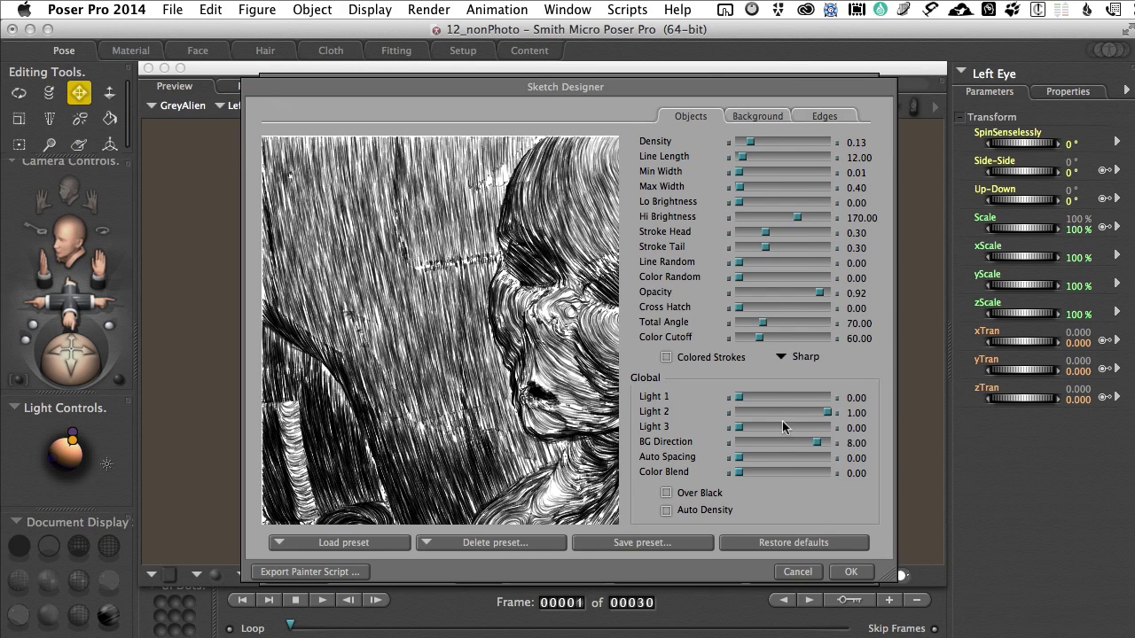
click(758, 117)
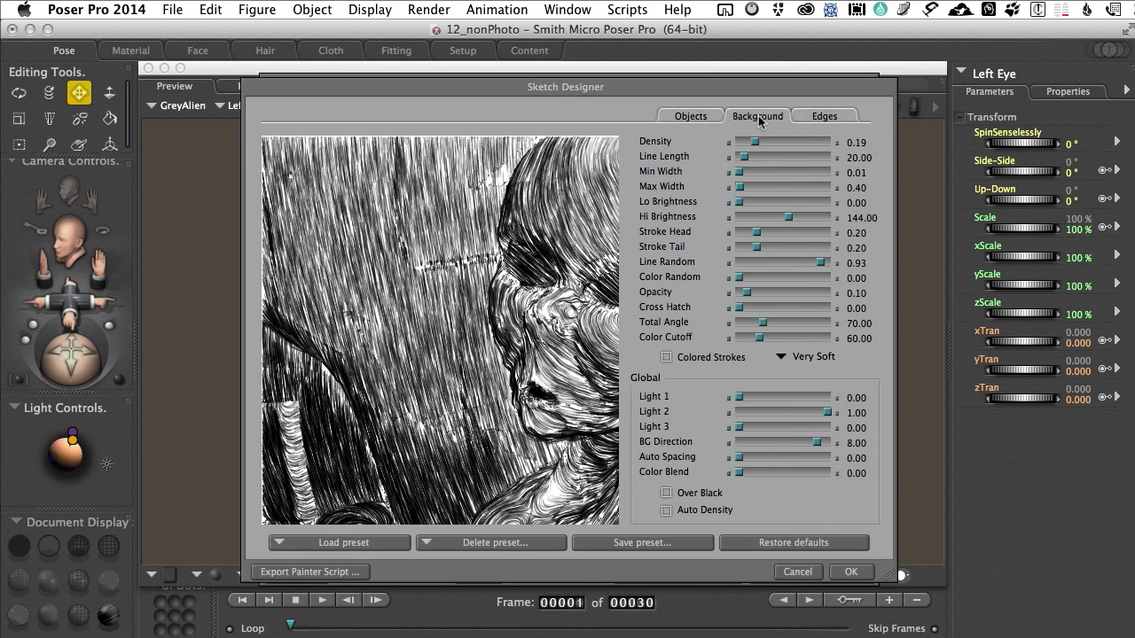
click(825, 117)
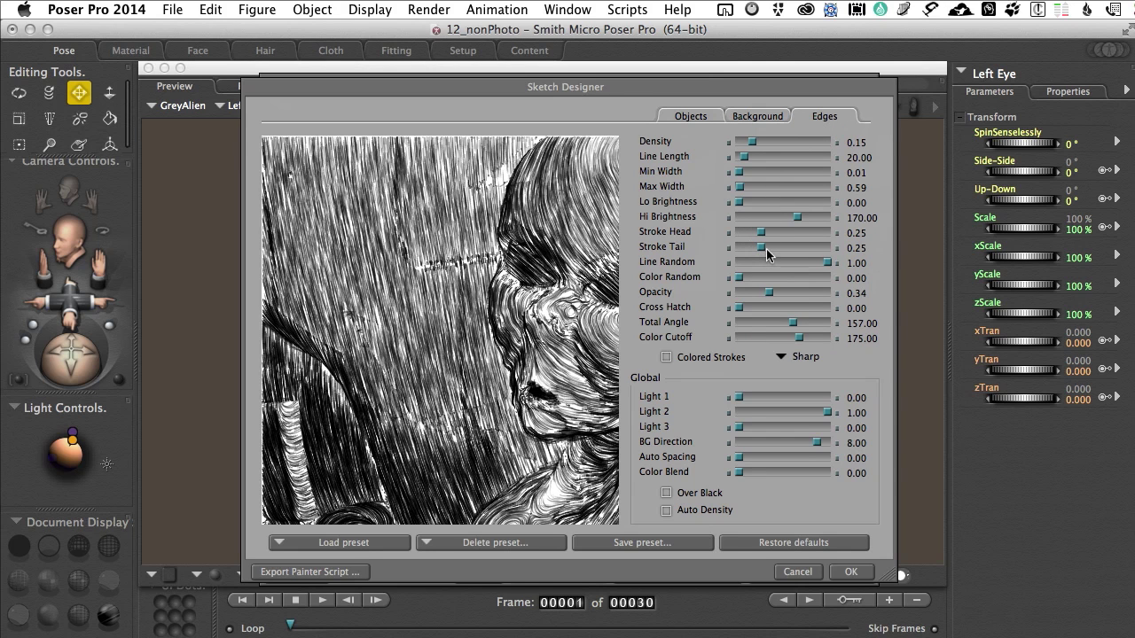
click(696, 122)
drag(750, 141, 740, 143)
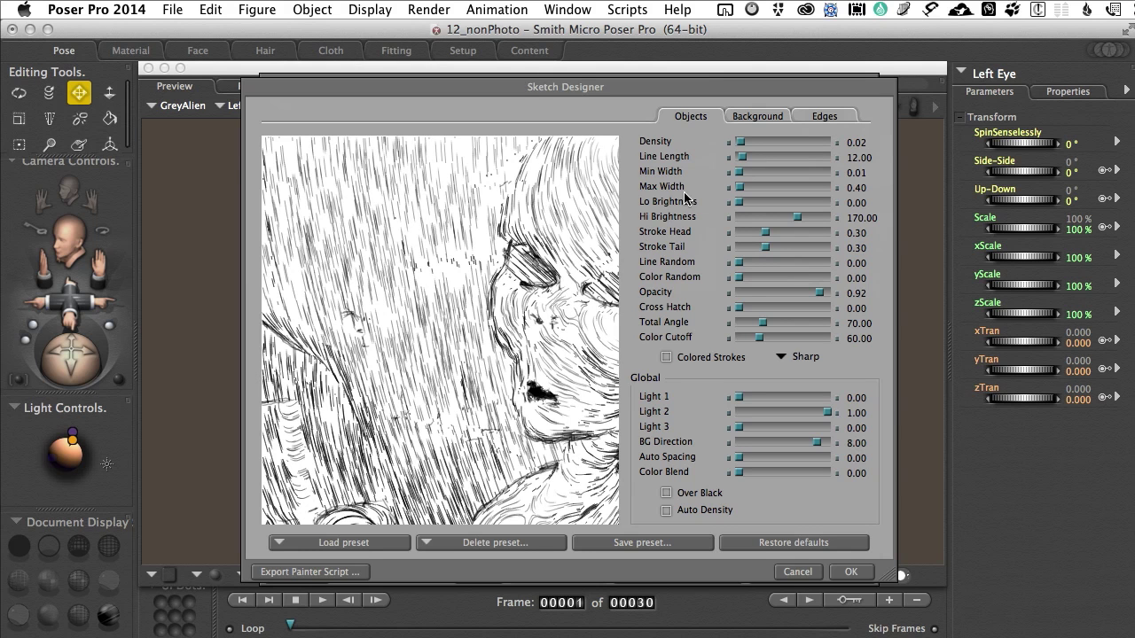
Step: Try an Objects density of 0.05 and a different Edges density in the Sketch Designer, and discard the changes
drag(743, 144, 745, 143)
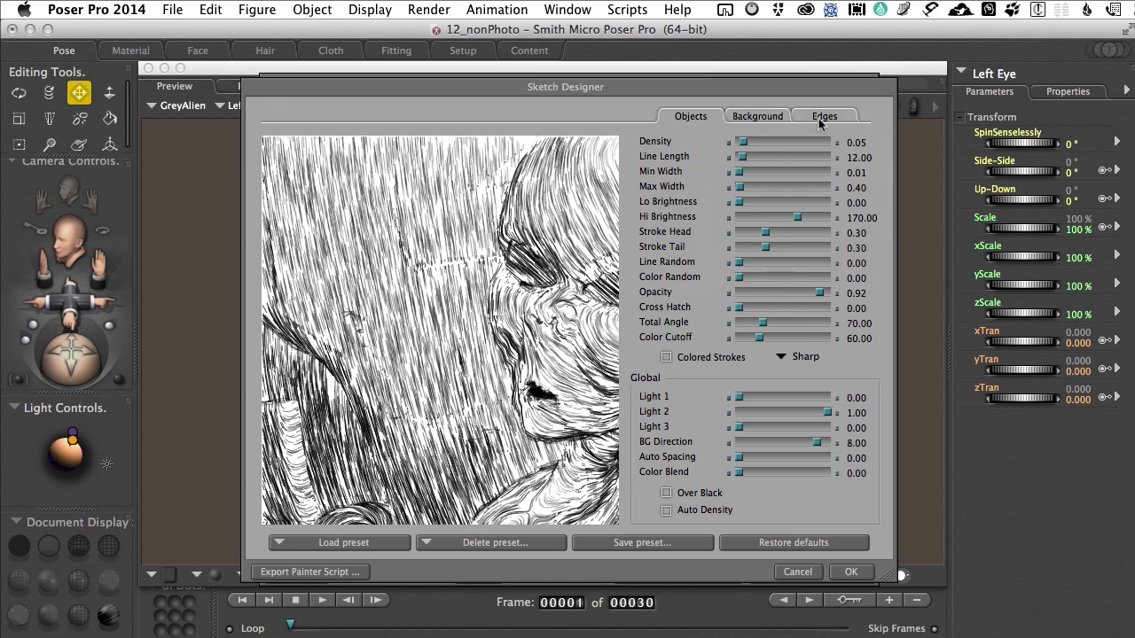
click(822, 116)
mouse_move(758, 149)
mouse_down()
mouse_move(806, 146)
mouse_move(770, 144)
mouse_up()
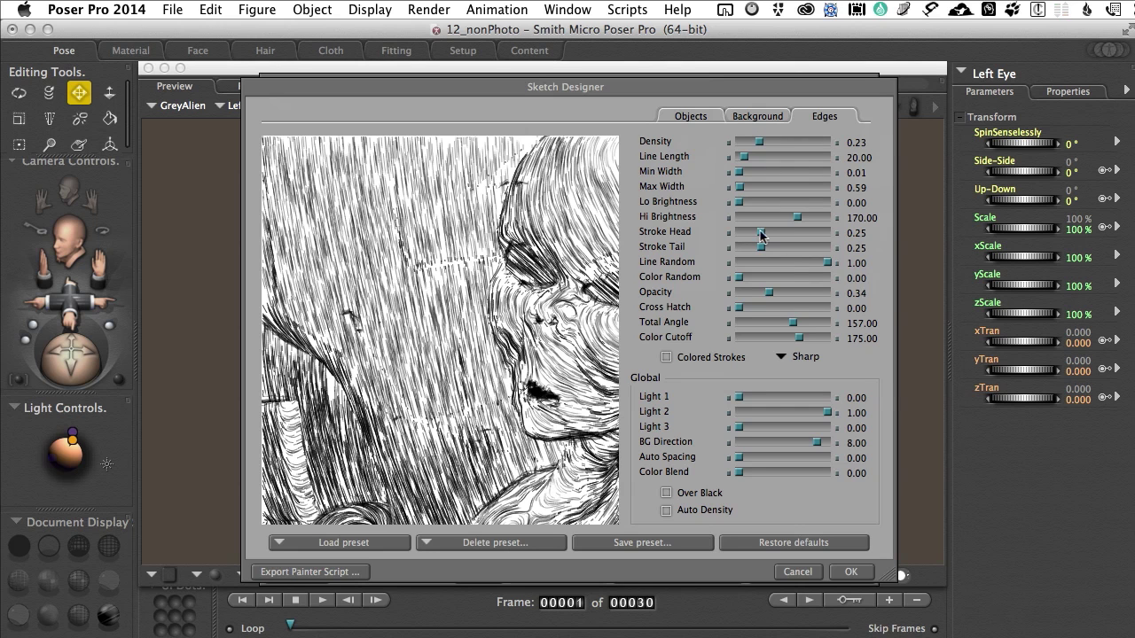
click(798, 572)
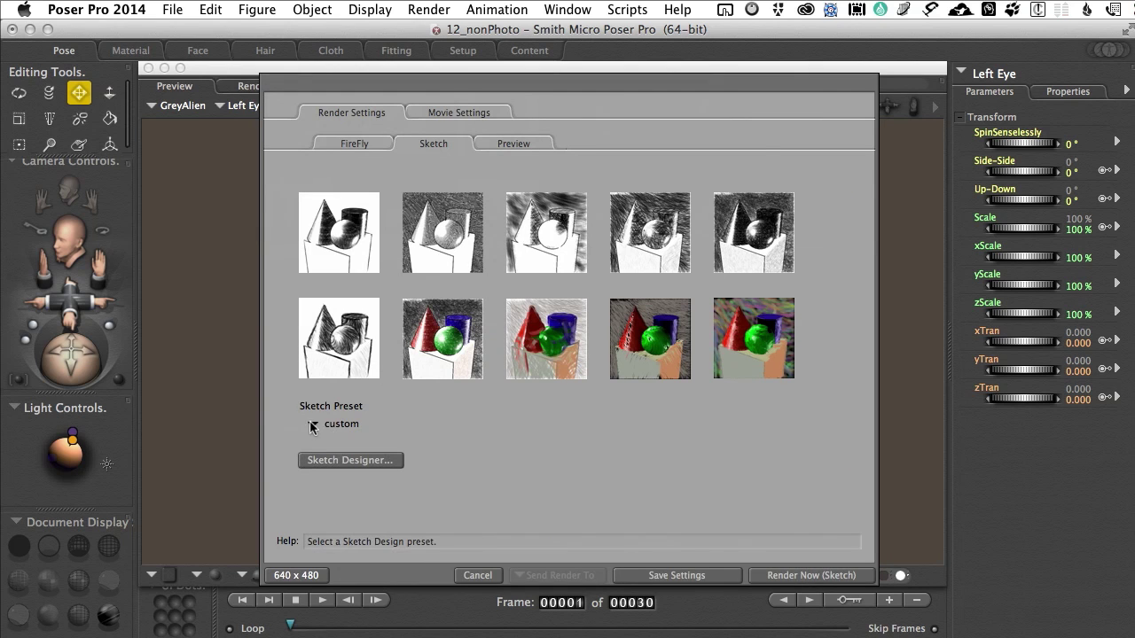
Step: Try the Silky sketch preset, settle on Smoothy, check it in the Sketch Designer, and render the alien close-up
click(650, 353)
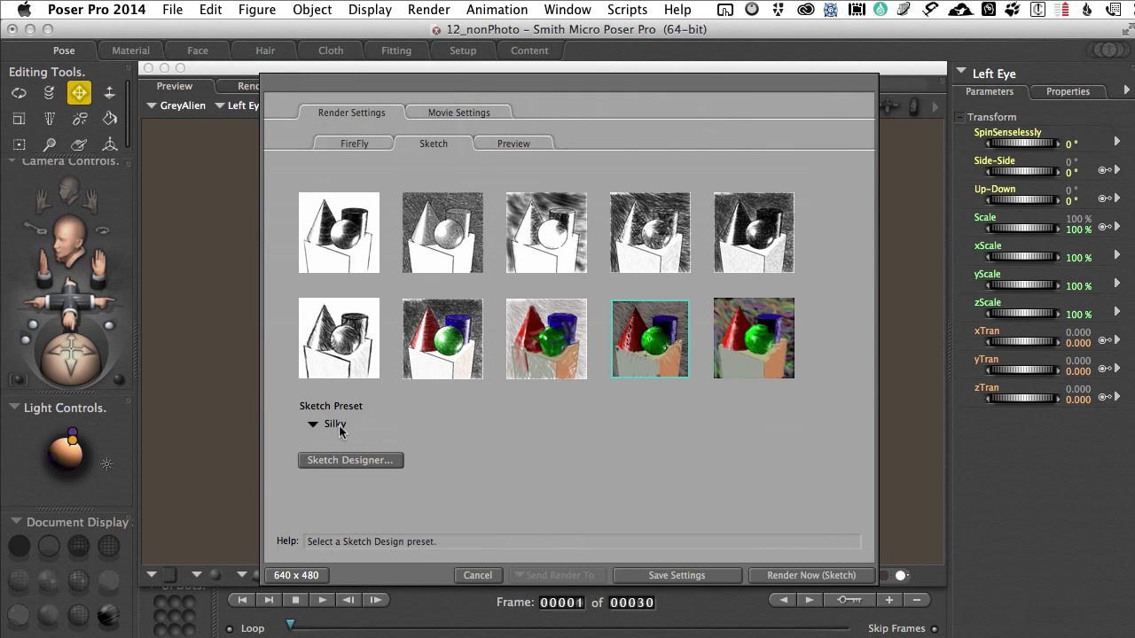
click(555, 344)
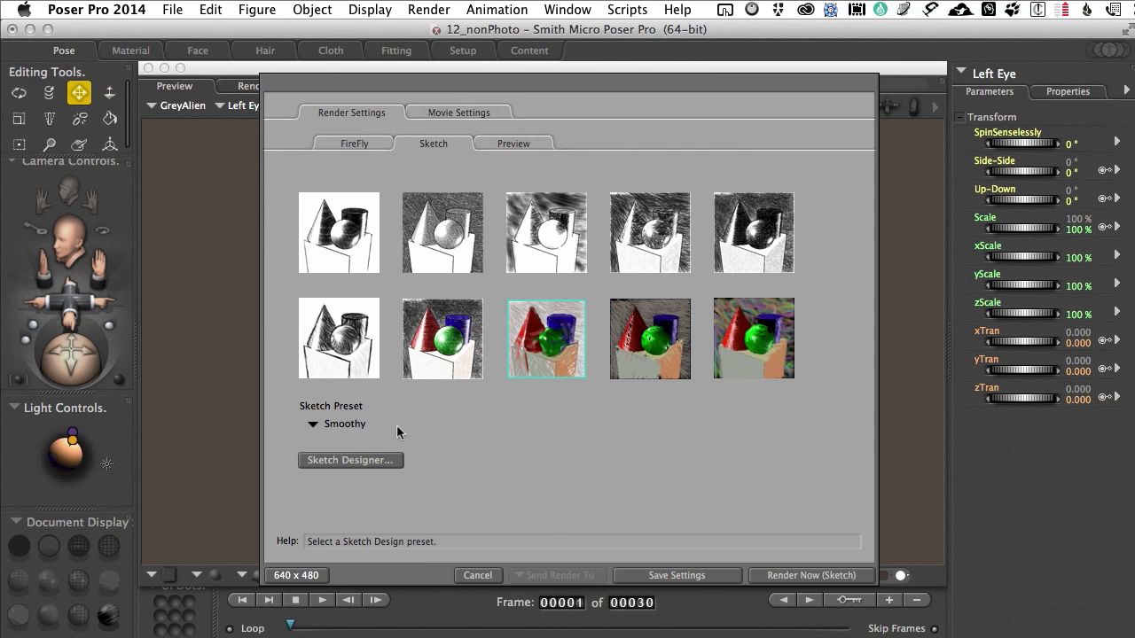
click(346, 460)
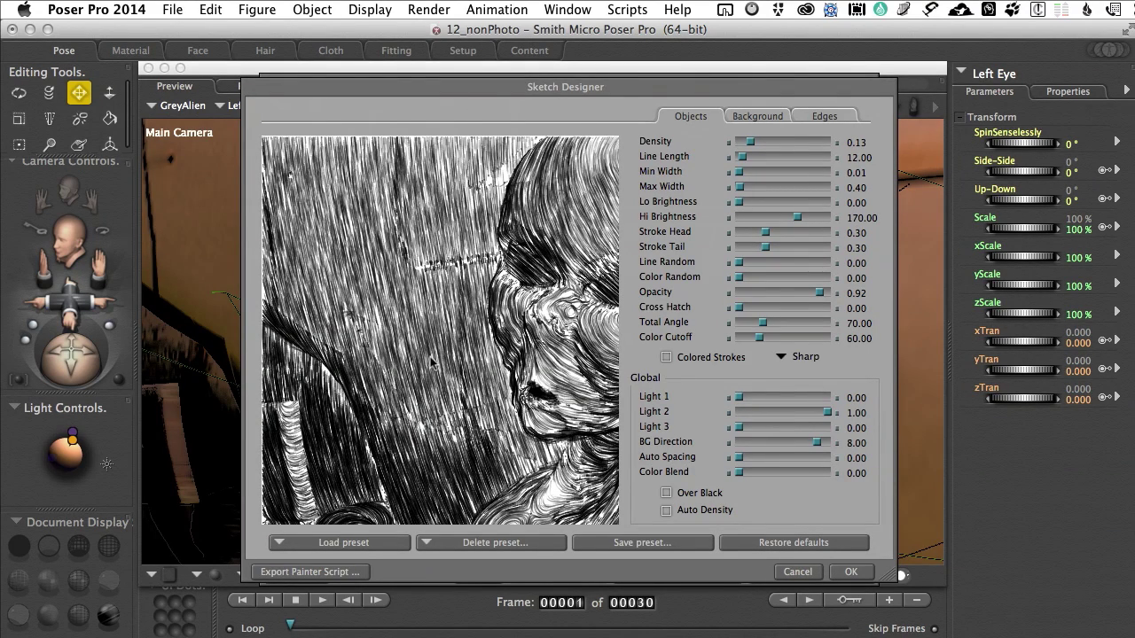
click(801, 573)
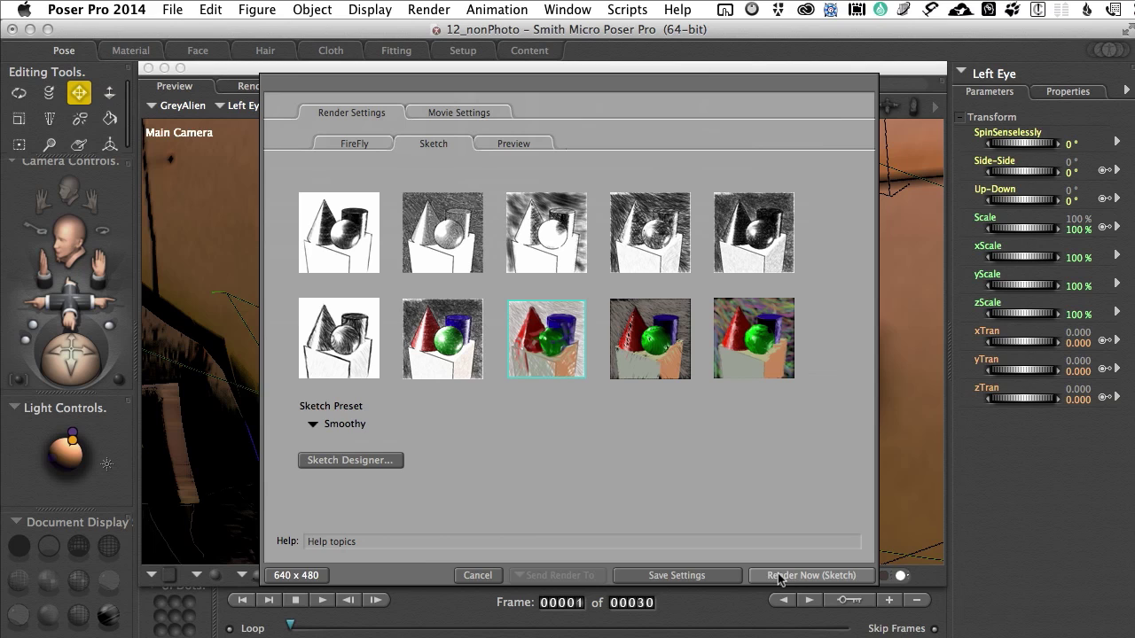
click(779, 575)
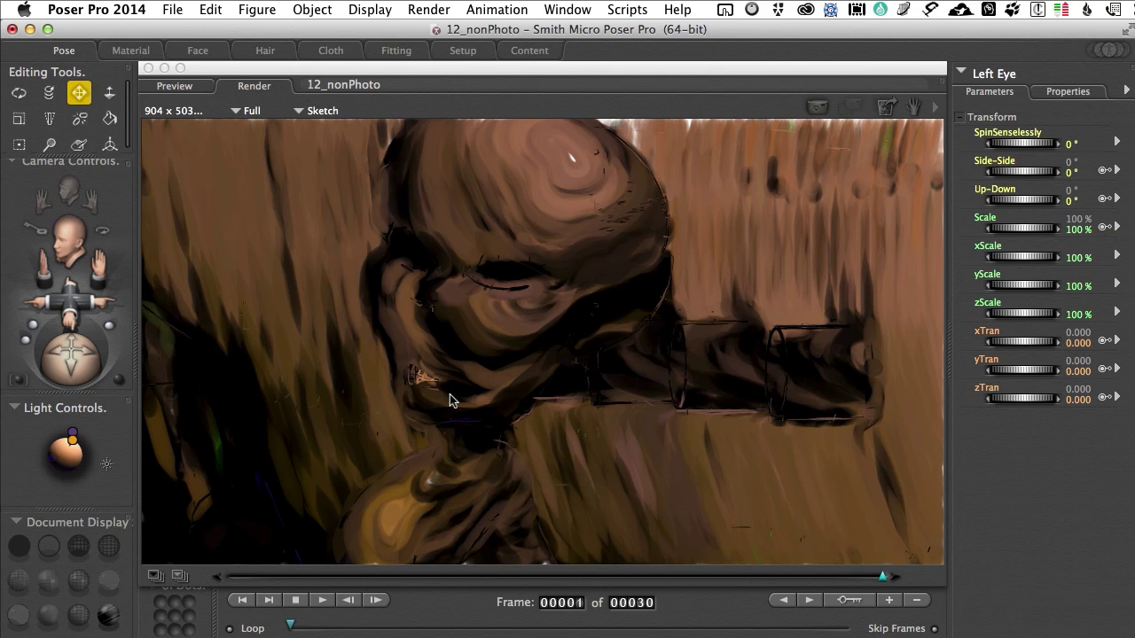
Step: Examine the stroke settings behind the painted render in the Sketch Designer and leave the render settings without changes
click(436, 11)
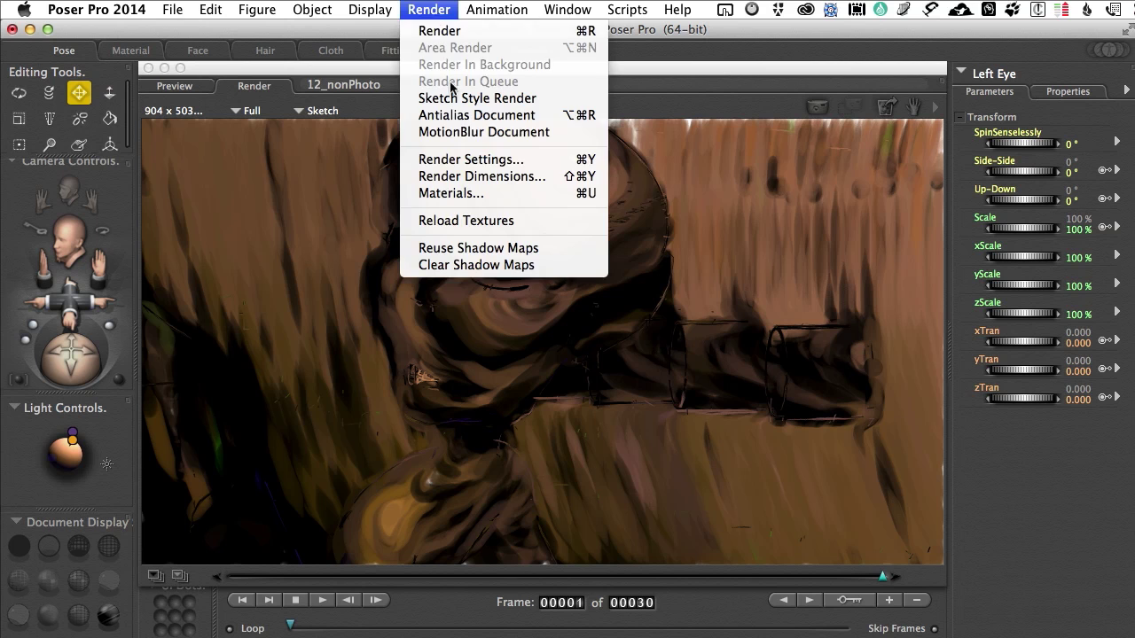
click(465, 159)
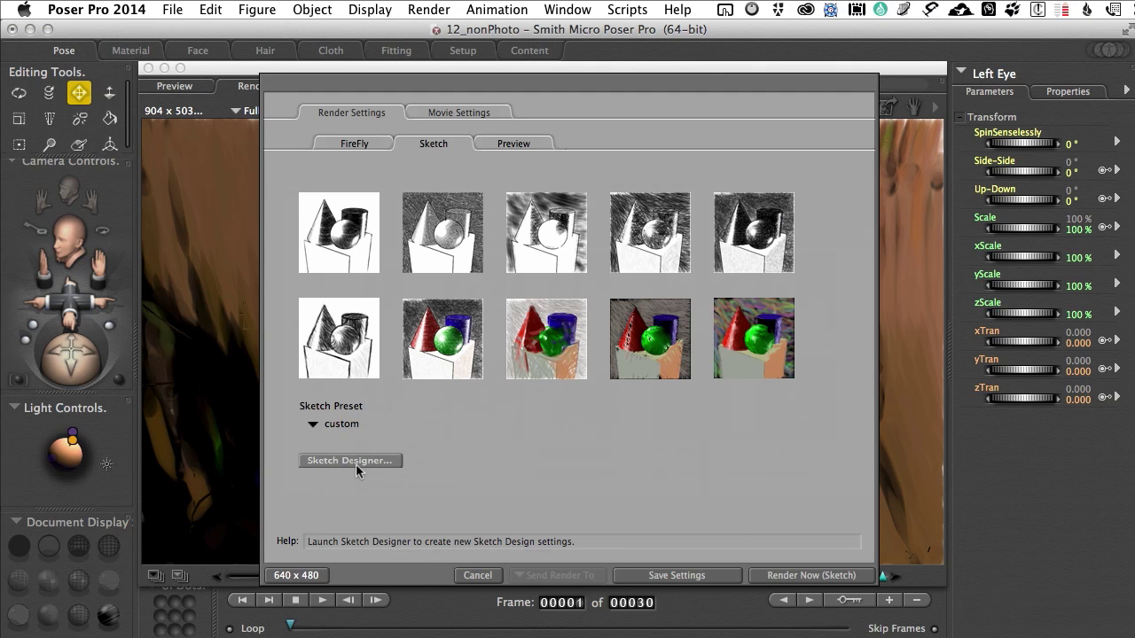
click(350, 461)
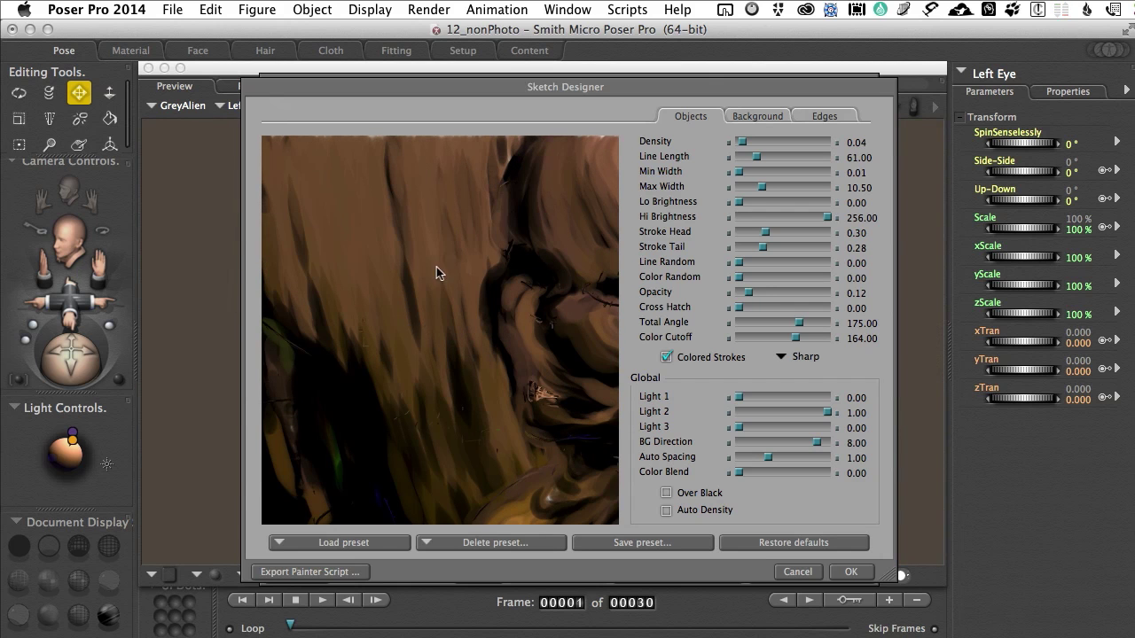
drag(416, 87, 503, 34)
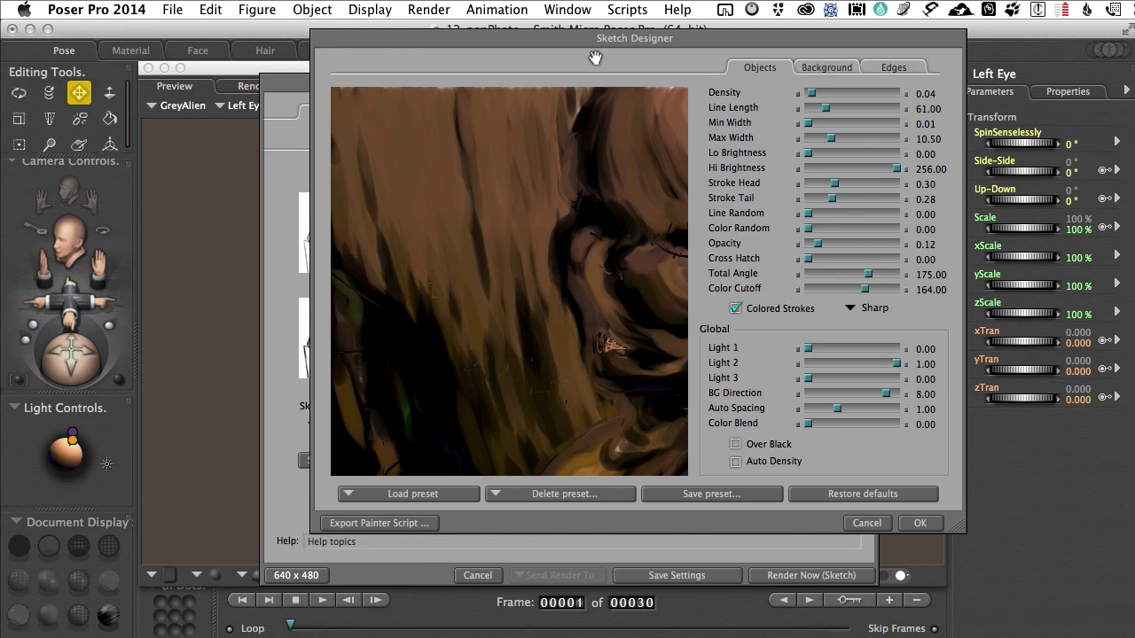
click(865, 523)
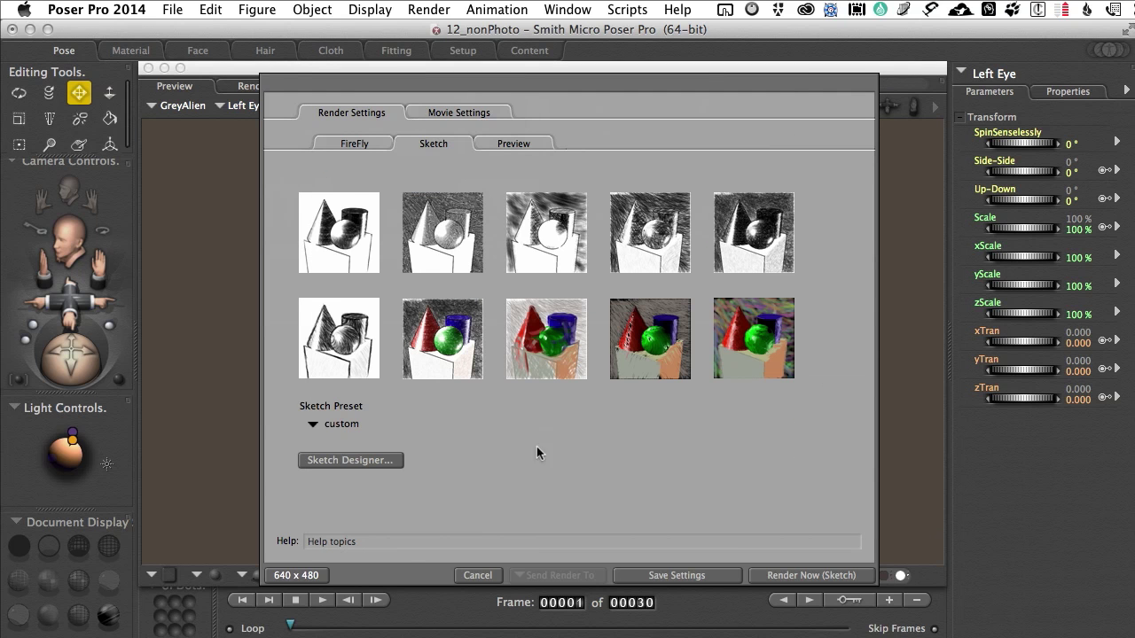
click(483, 576)
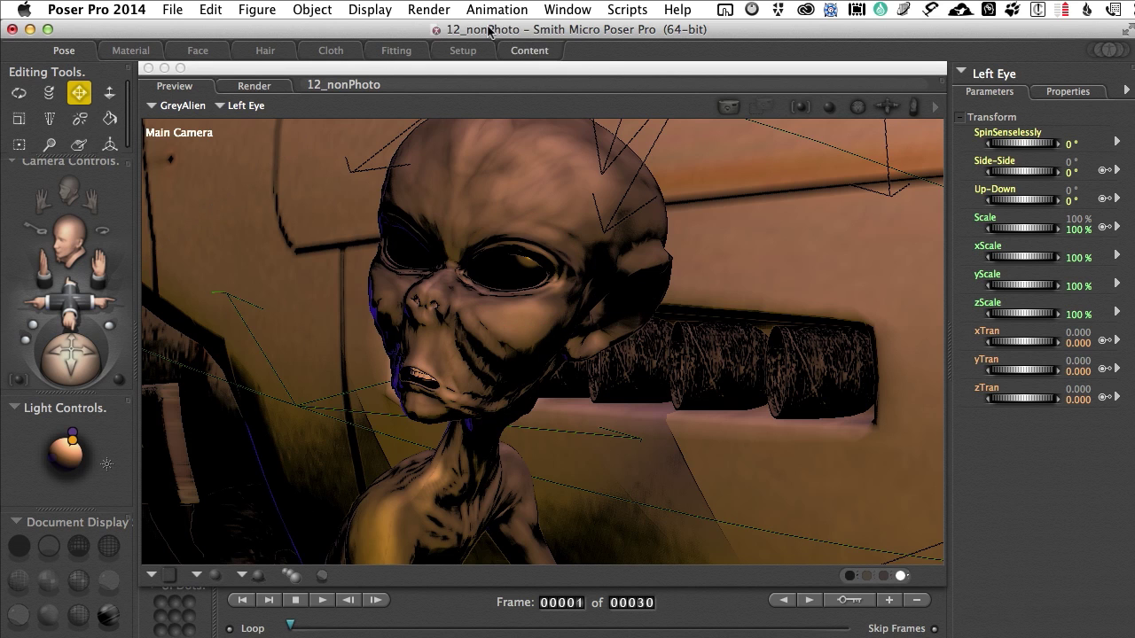
Step: Turn off the Comic Book (Color) toon mode in the live preview
click(429, 9)
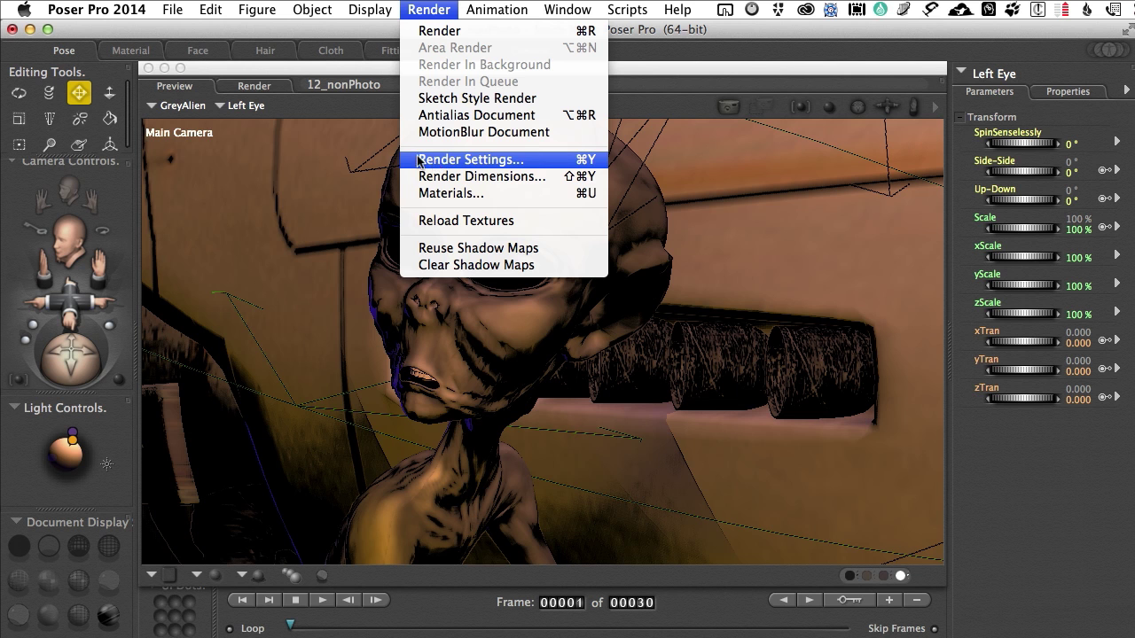
click(343, 110)
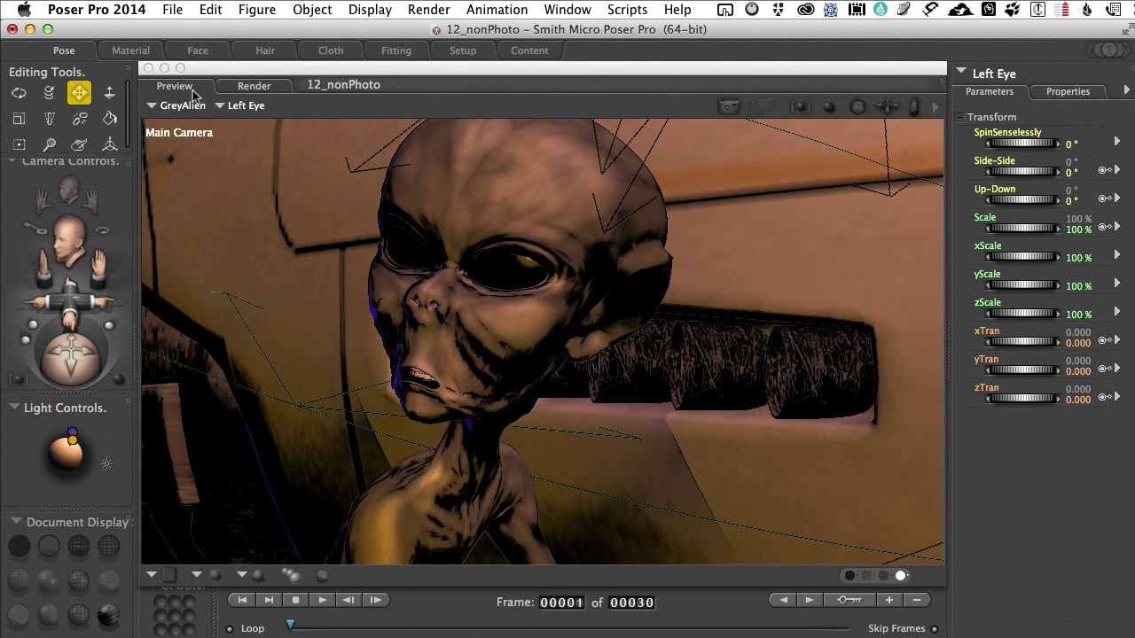
right_click(262, 135)
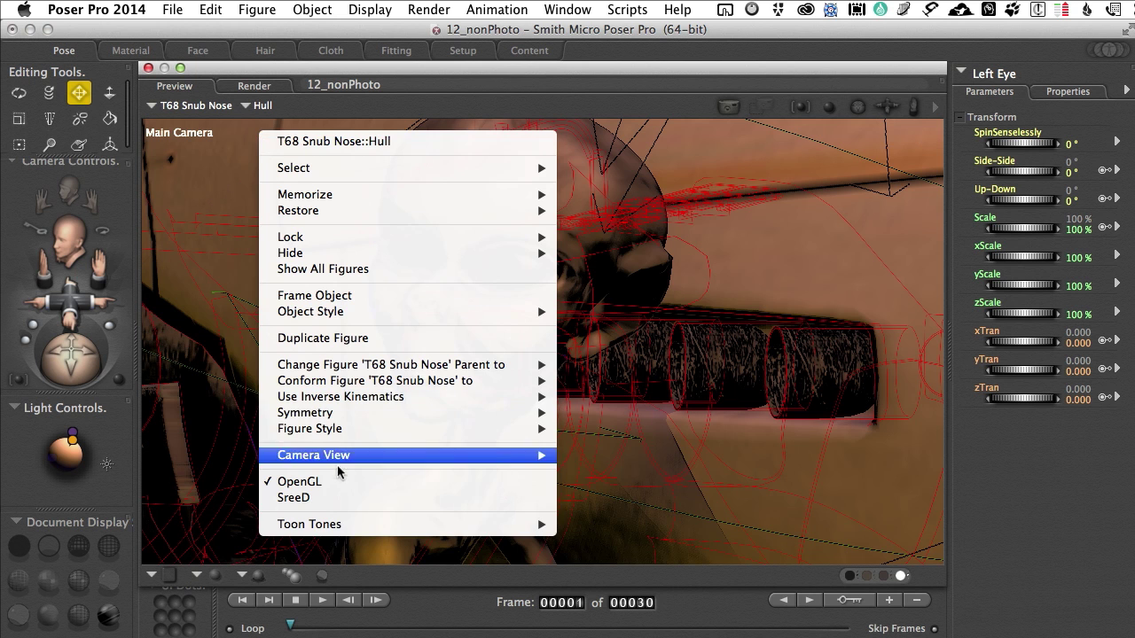
mouse_move(354, 524)
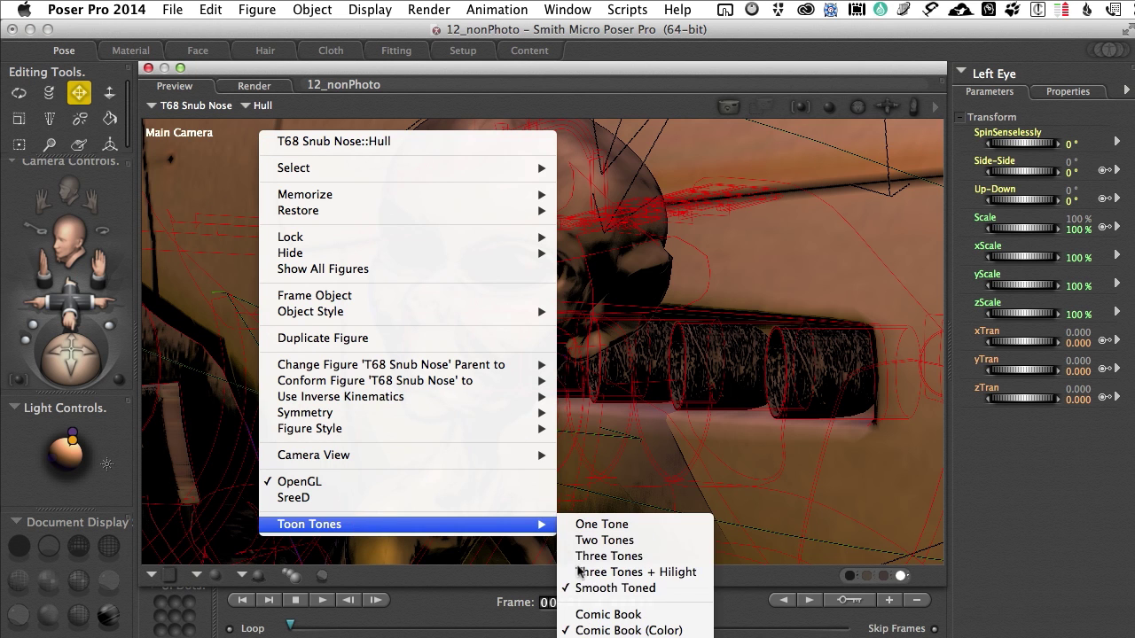
click(602, 631)
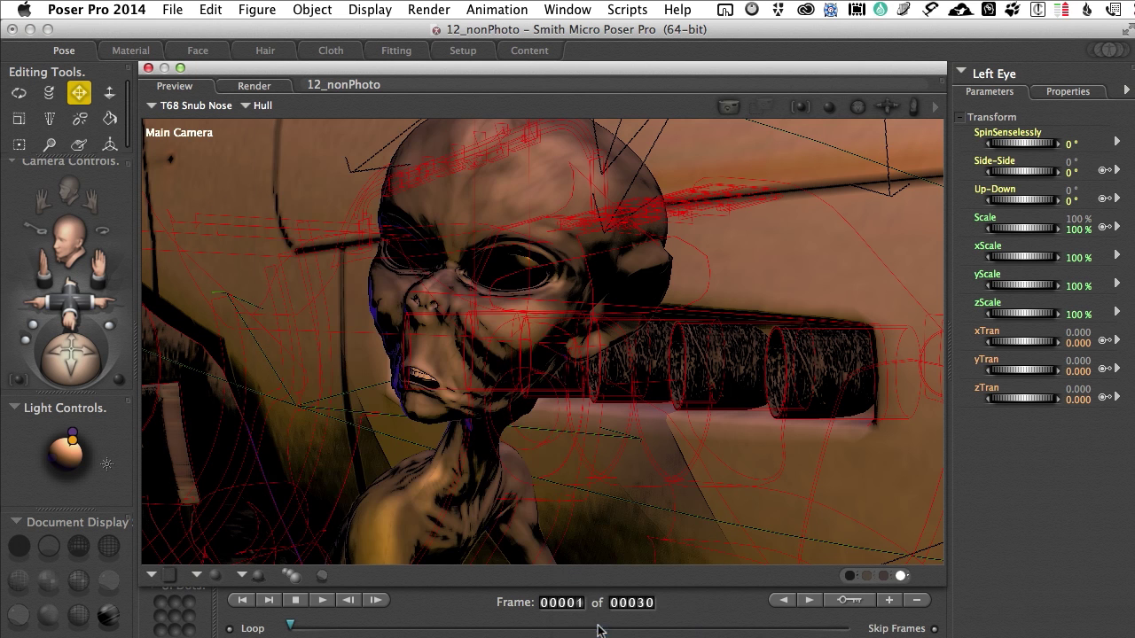
click(444, 245)
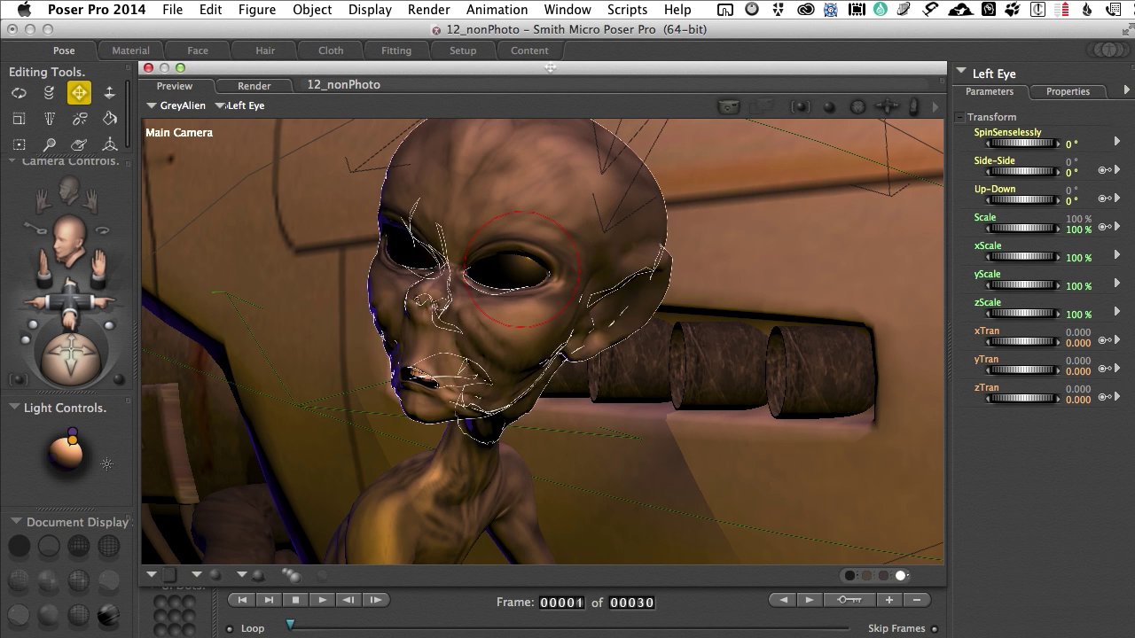
Step: Render the alien close-up without the comic book effect, using the current custom sketch settings
click(433, 9)
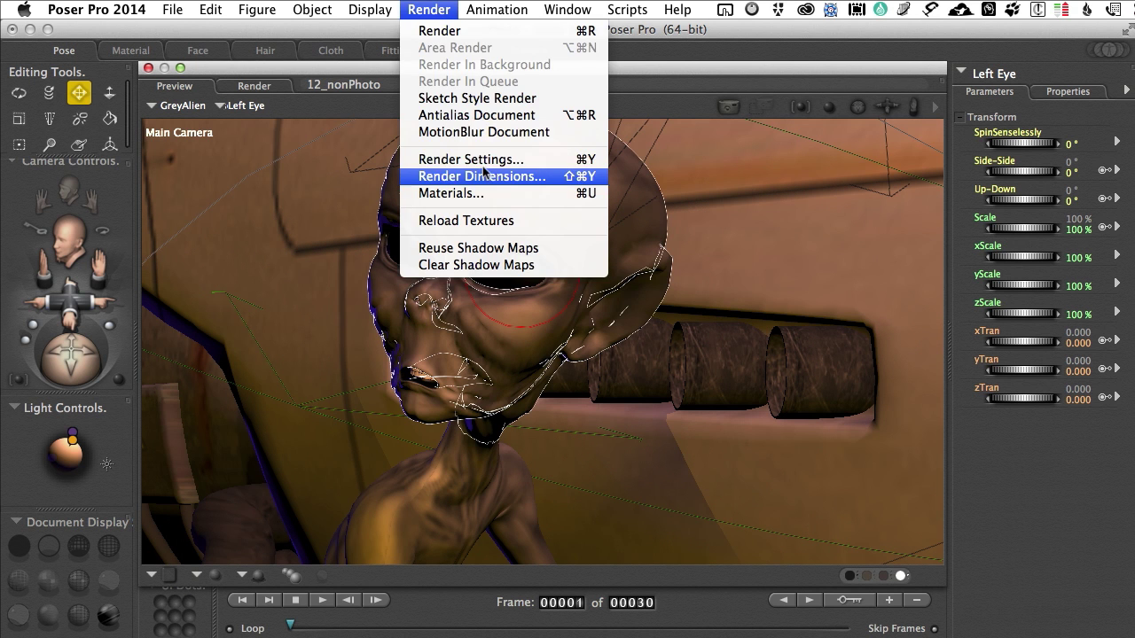
click(482, 162)
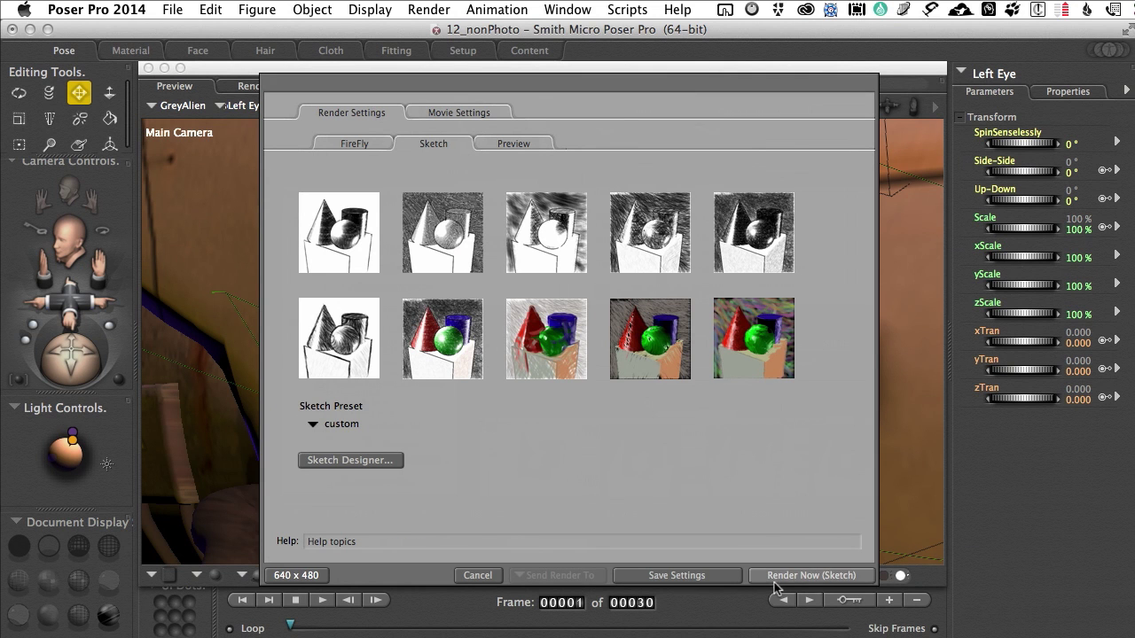
click(810, 575)
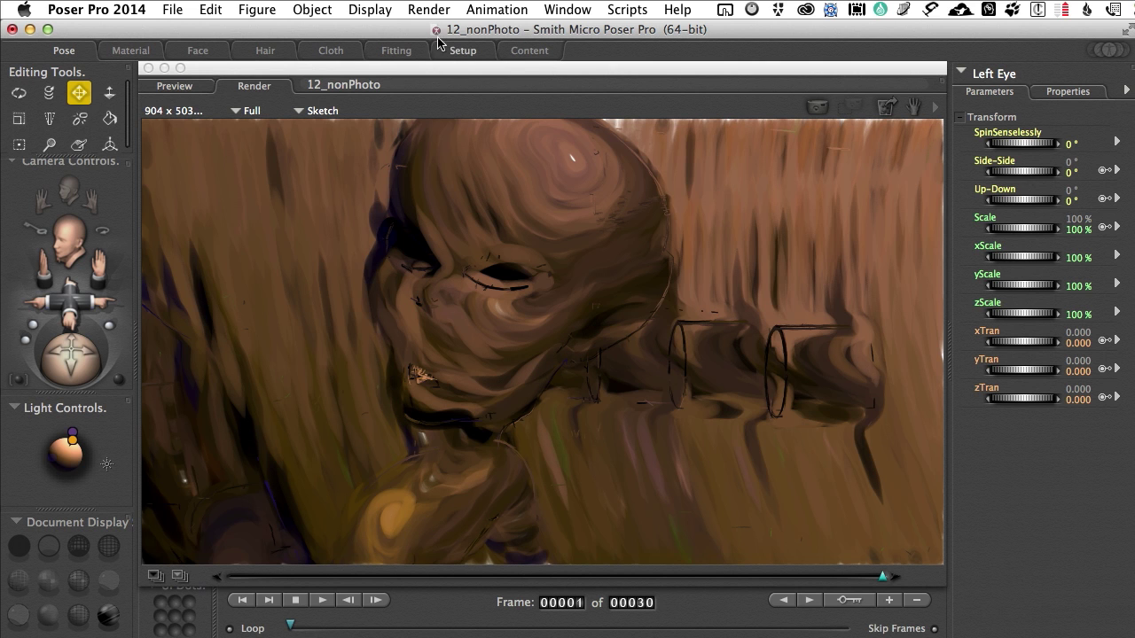
Step: Switch the sketch preset to LooseSketch and render the alien close-up again
click(424, 11)
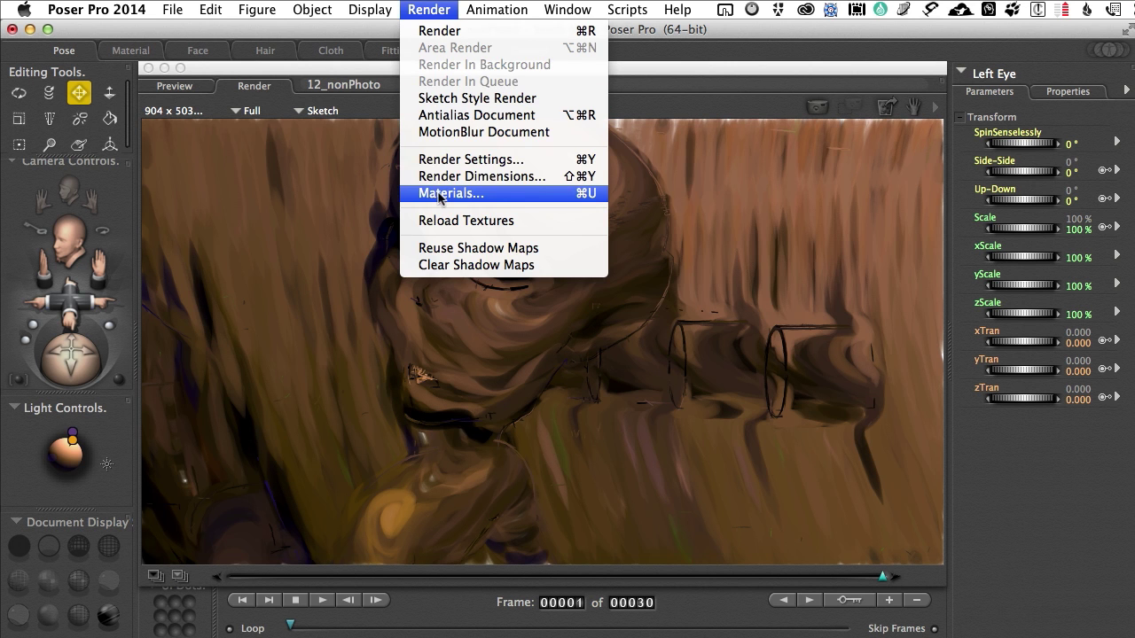
click(443, 160)
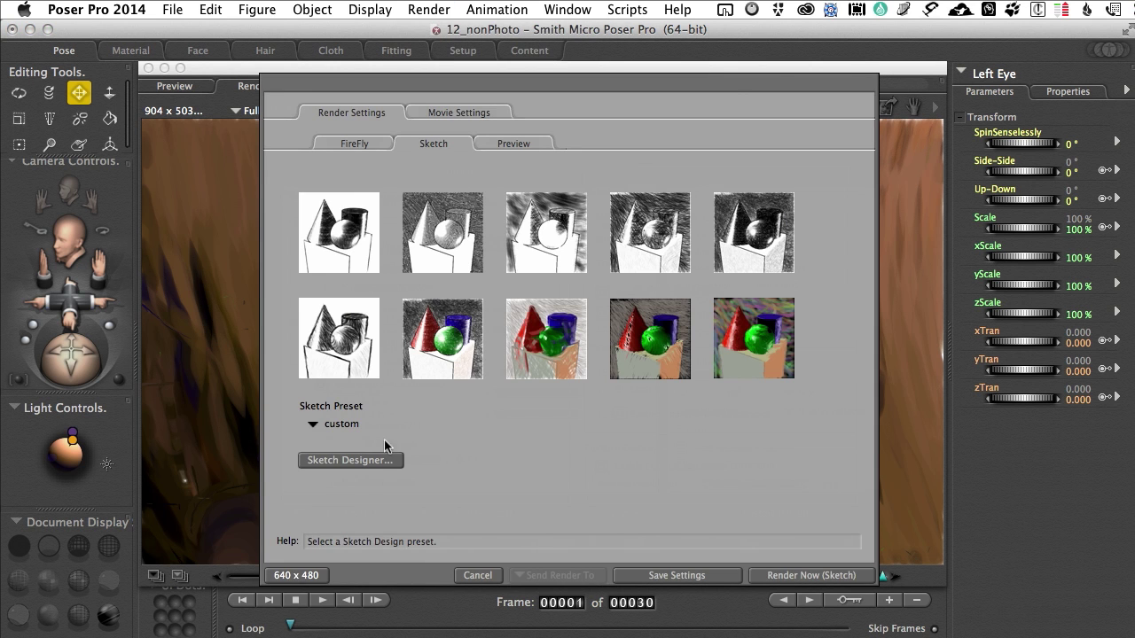
click(316, 428)
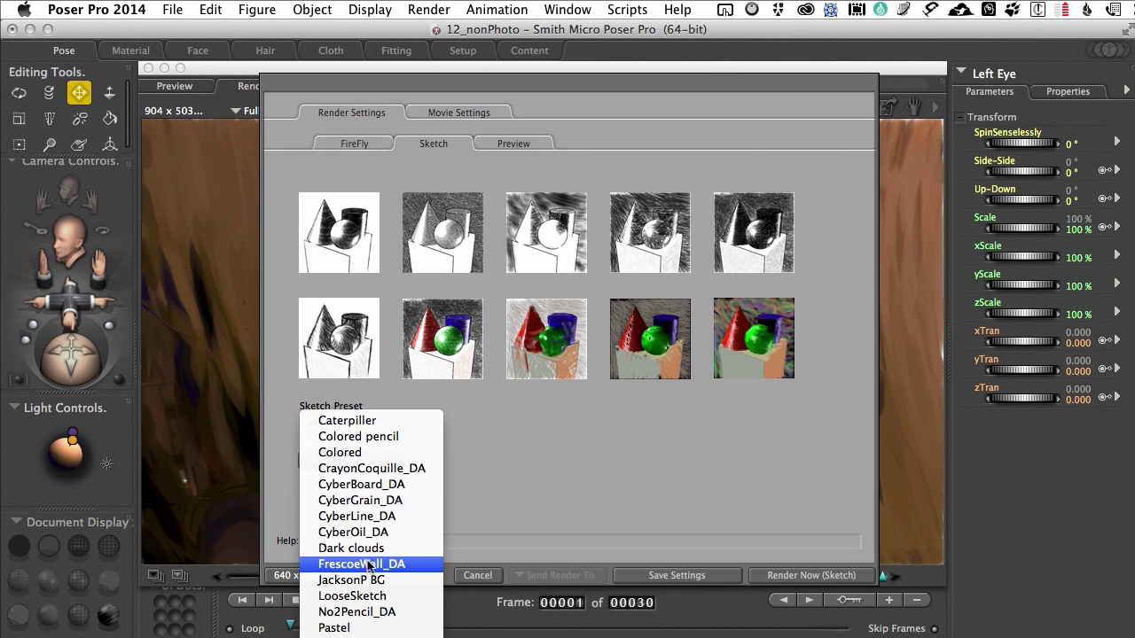
click(369, 596)
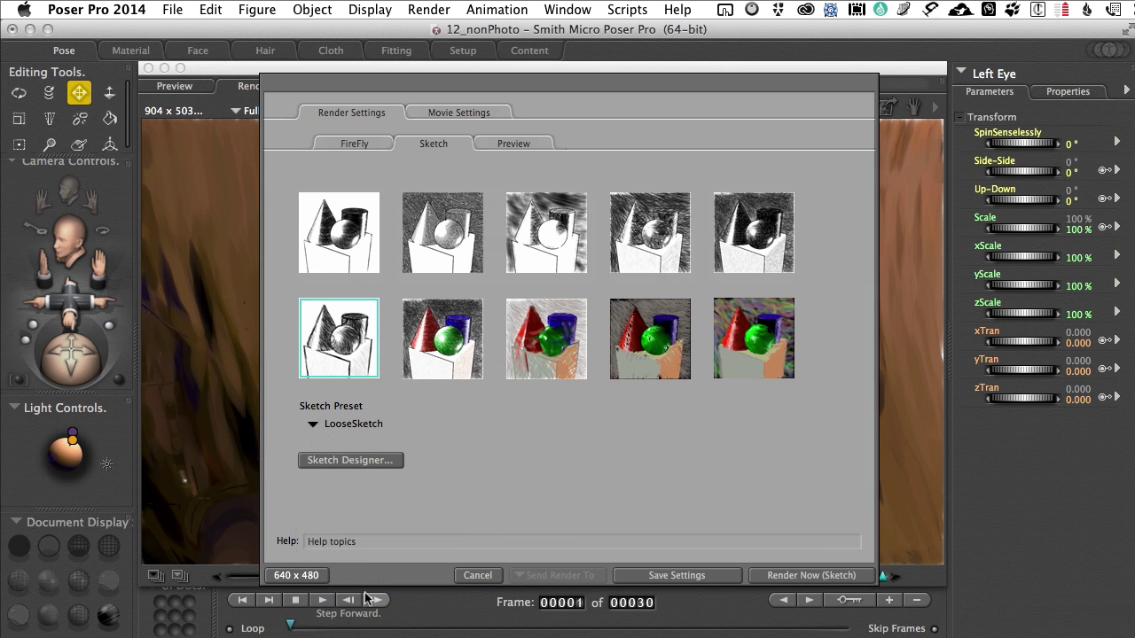
click(803, 578)
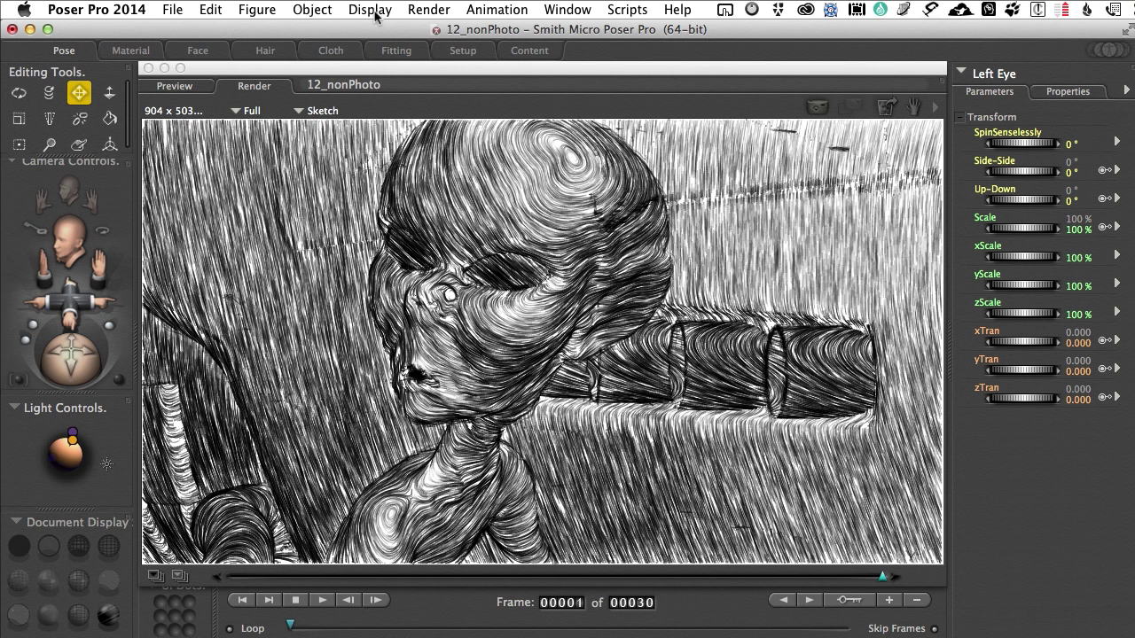
Step: Review the stroke brush types for Objects in the Sketch Designer and choose Very Soft
click(431, 10)
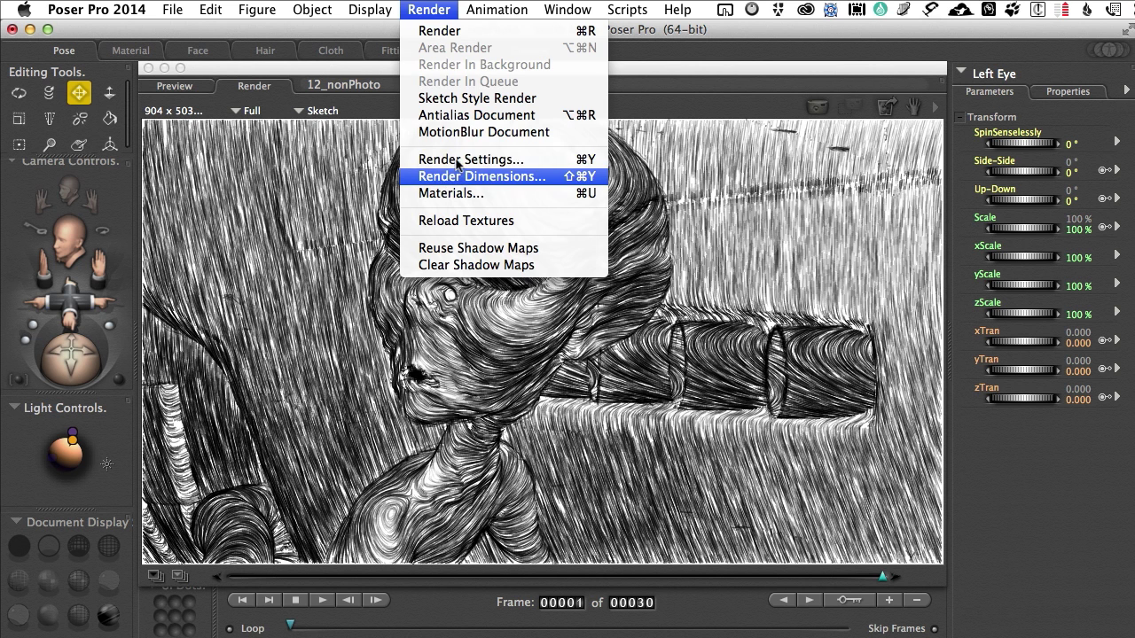
click(454, 159)
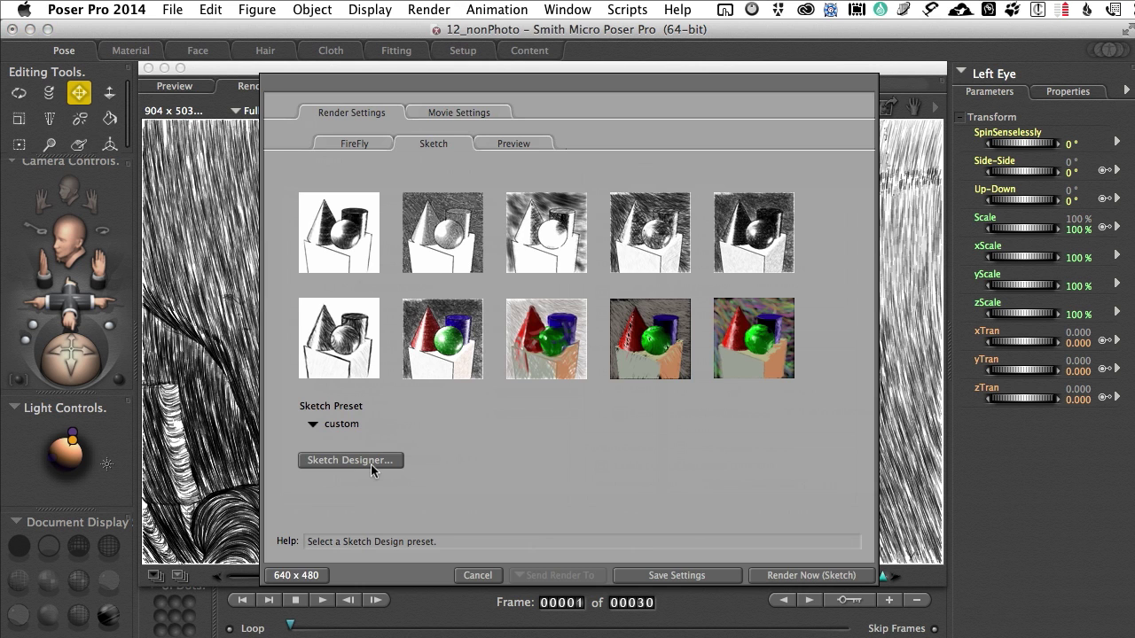
click(371, 463)
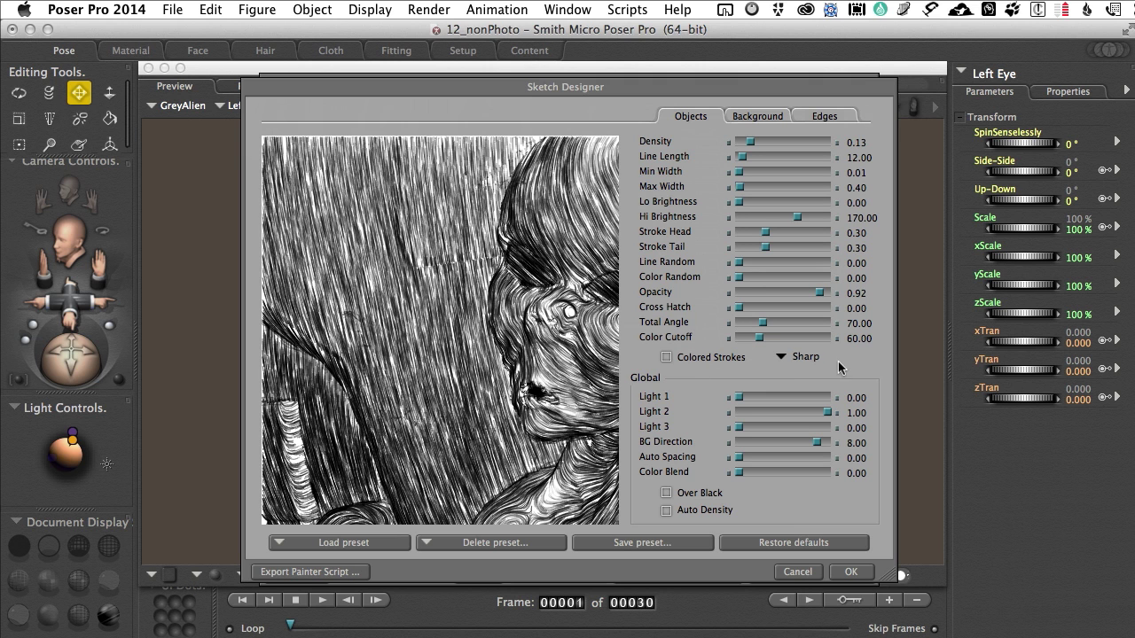
click(782, 358)
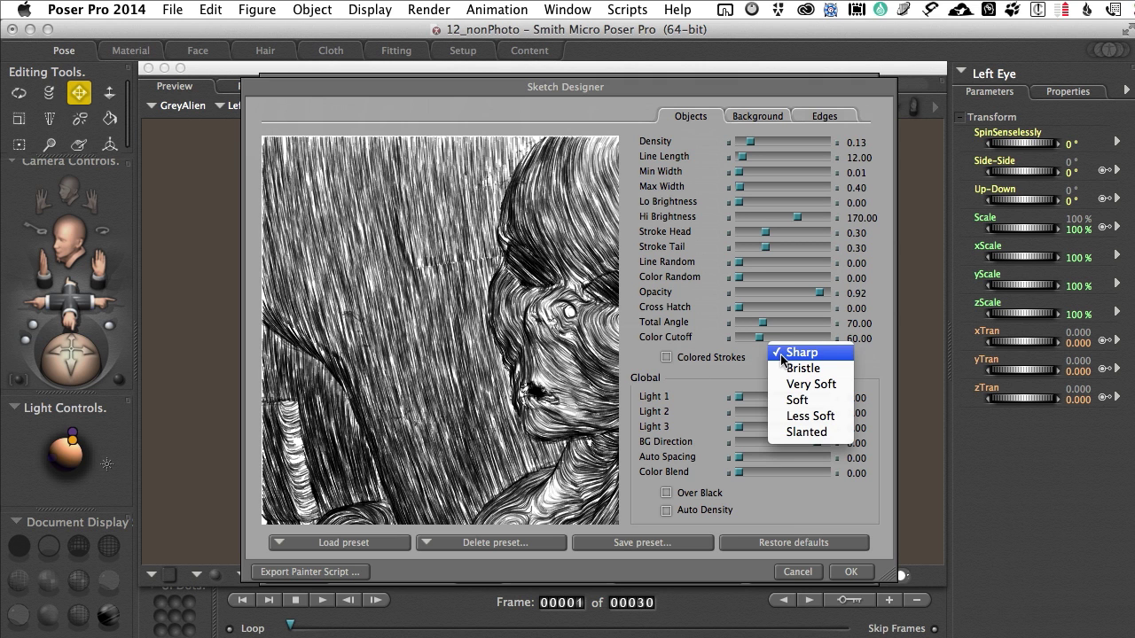
click(734, 375)
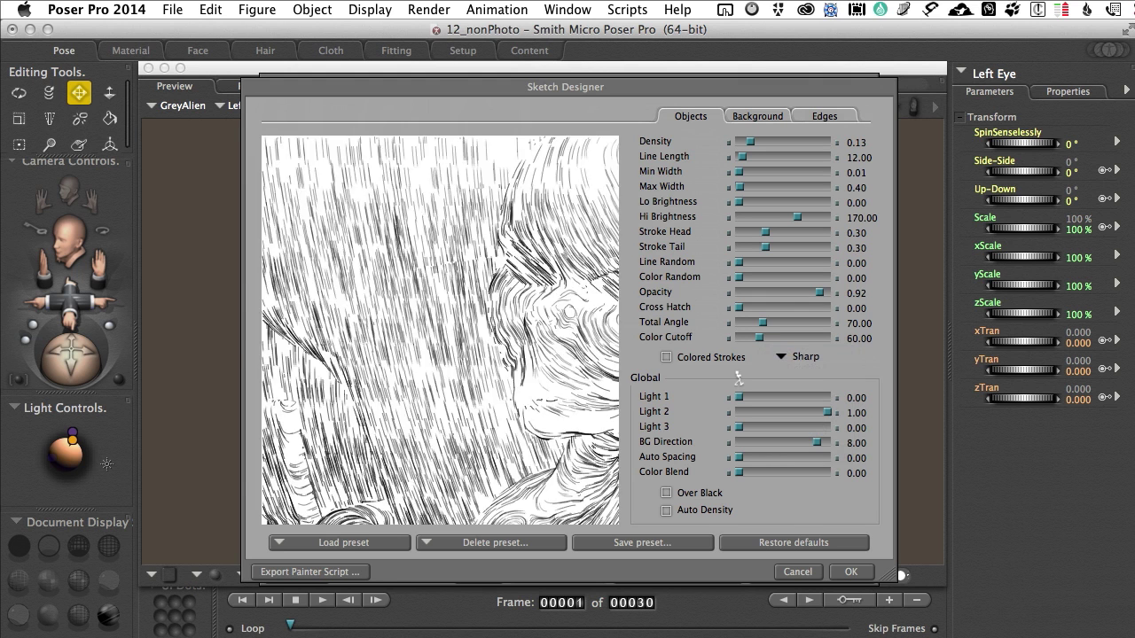
click(782, 358)
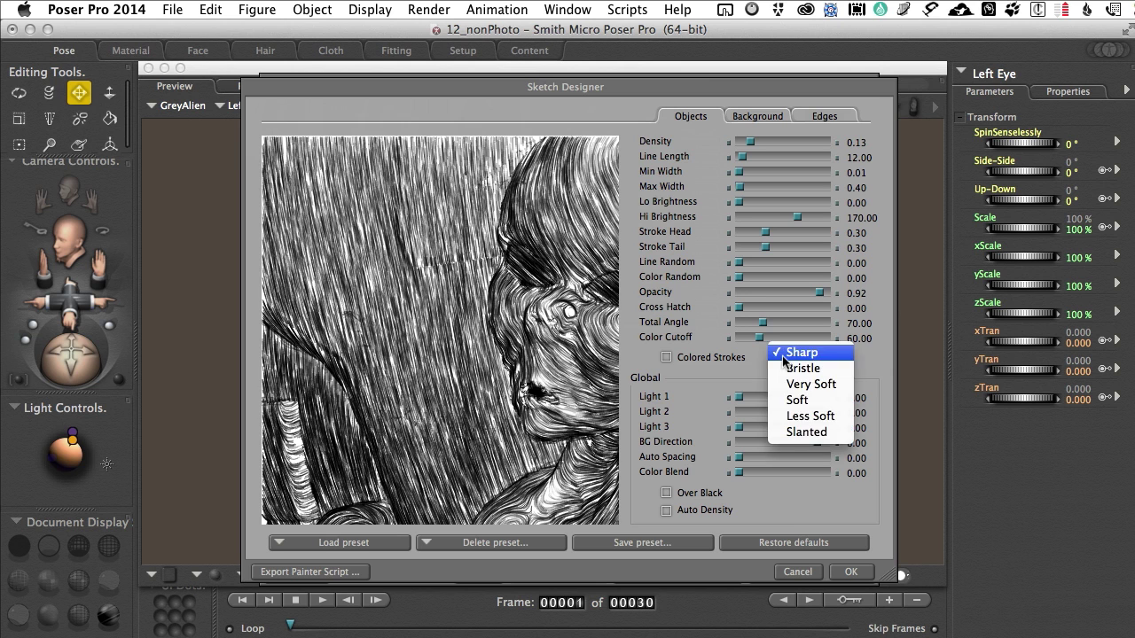
click(805, 384)
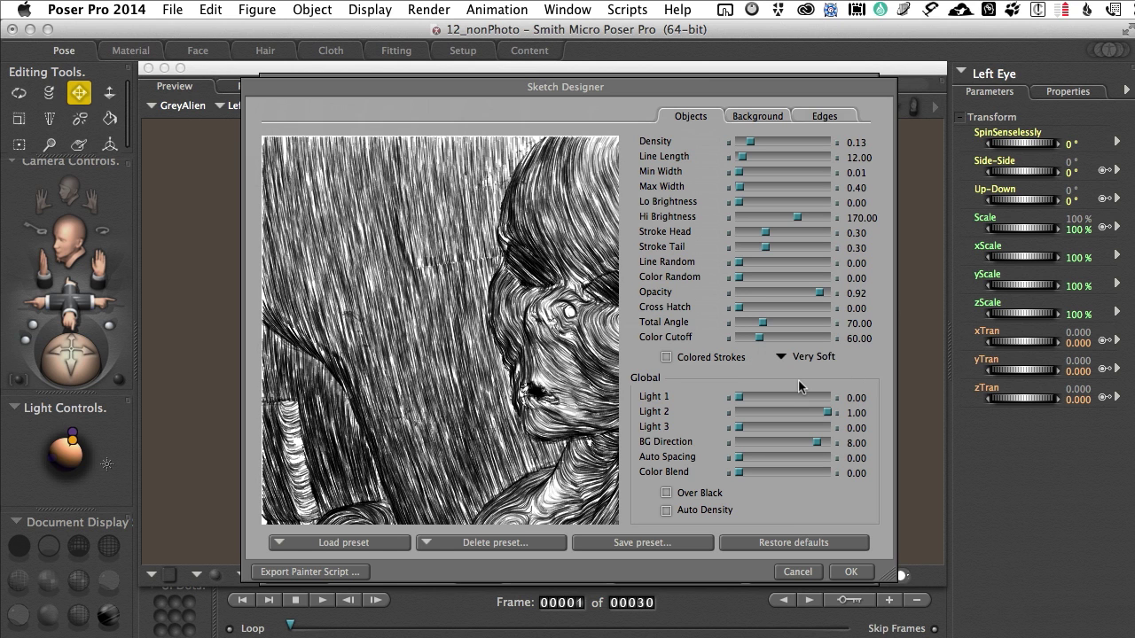
Step: Switch the Objects stroke brush in the Sketch Designer to Slanted and enable Colored Strokes
click(780, 357)
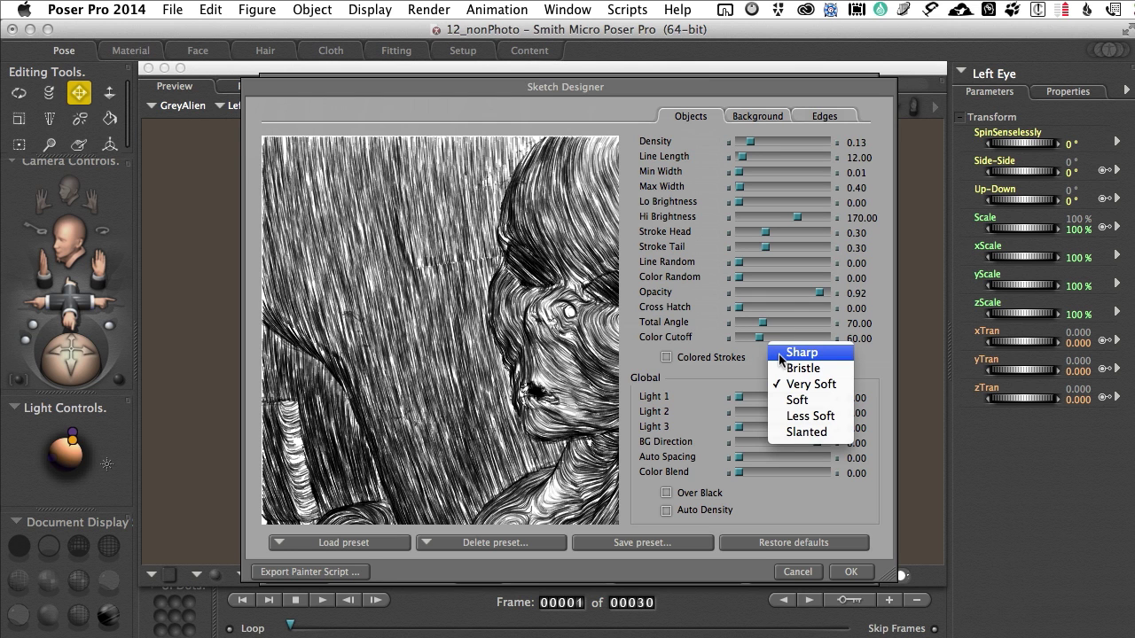
click(805, 431)
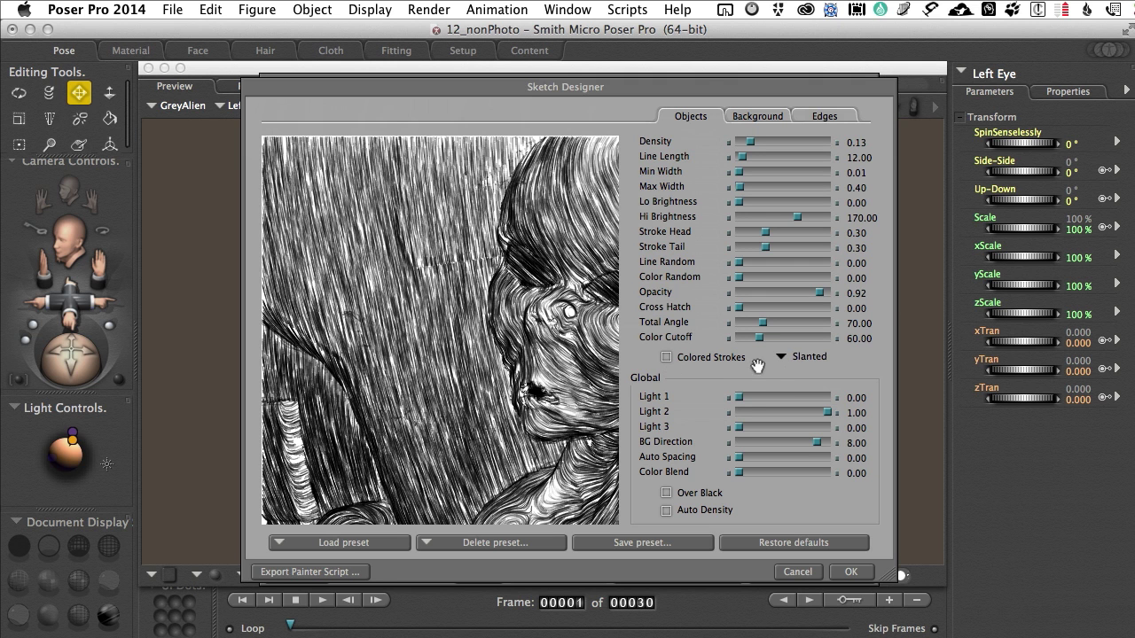
click(667, 357)
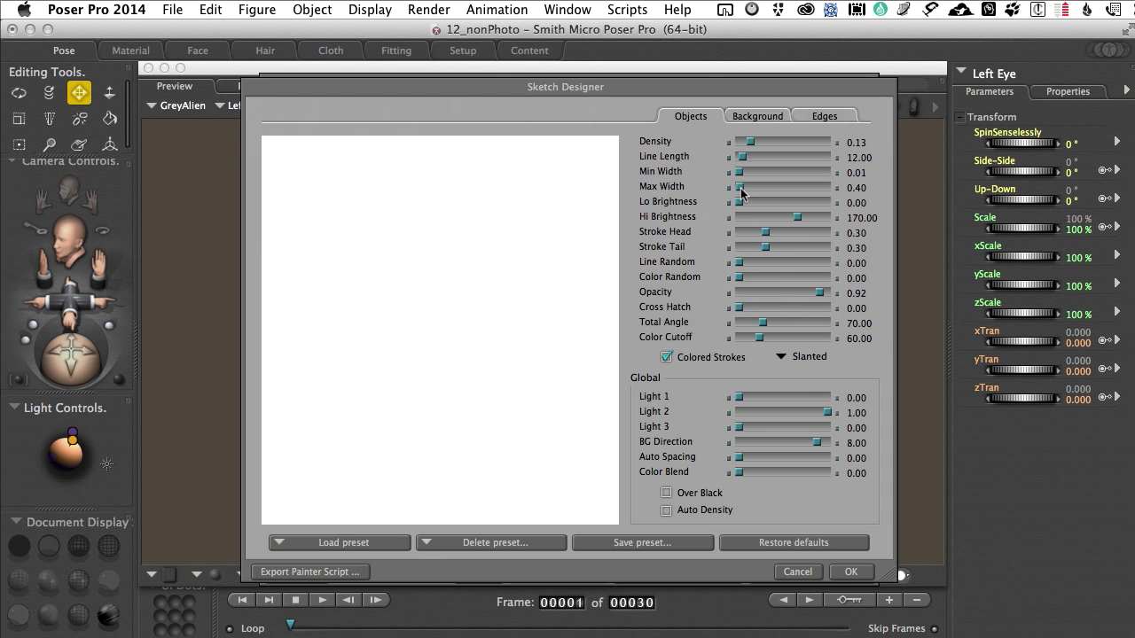
Step: Set the Objects strokes' Max Width to 0.80 and the global Light 1 to 0.76, bringing the alien's face into the sketch preview
drag(741, 191, 764, 193)
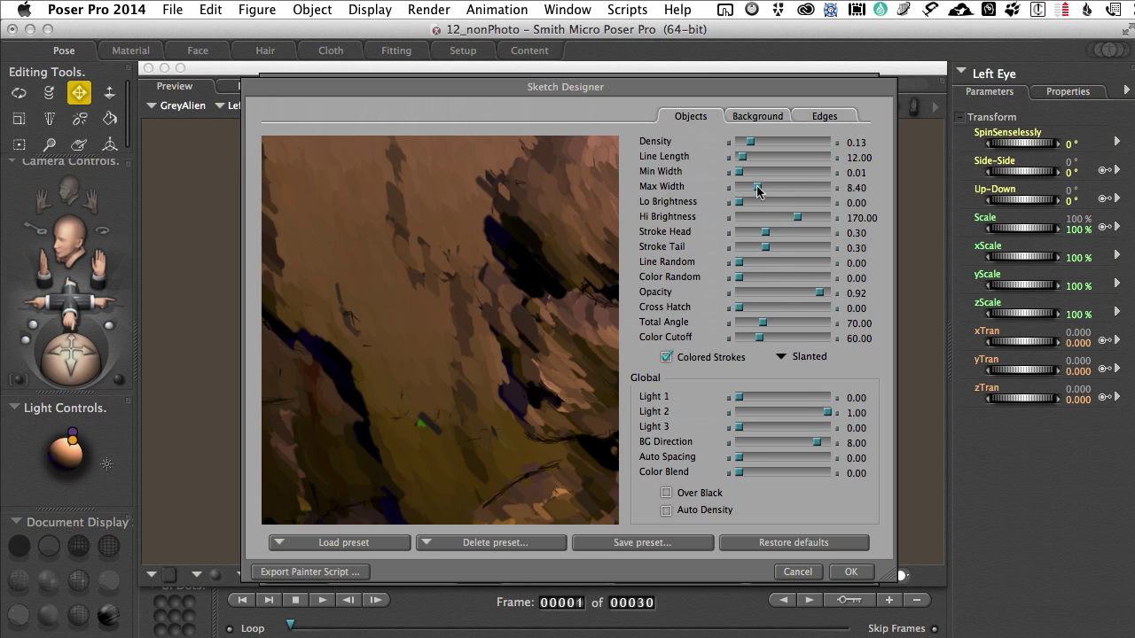
drag(756, 192, 752, 190)
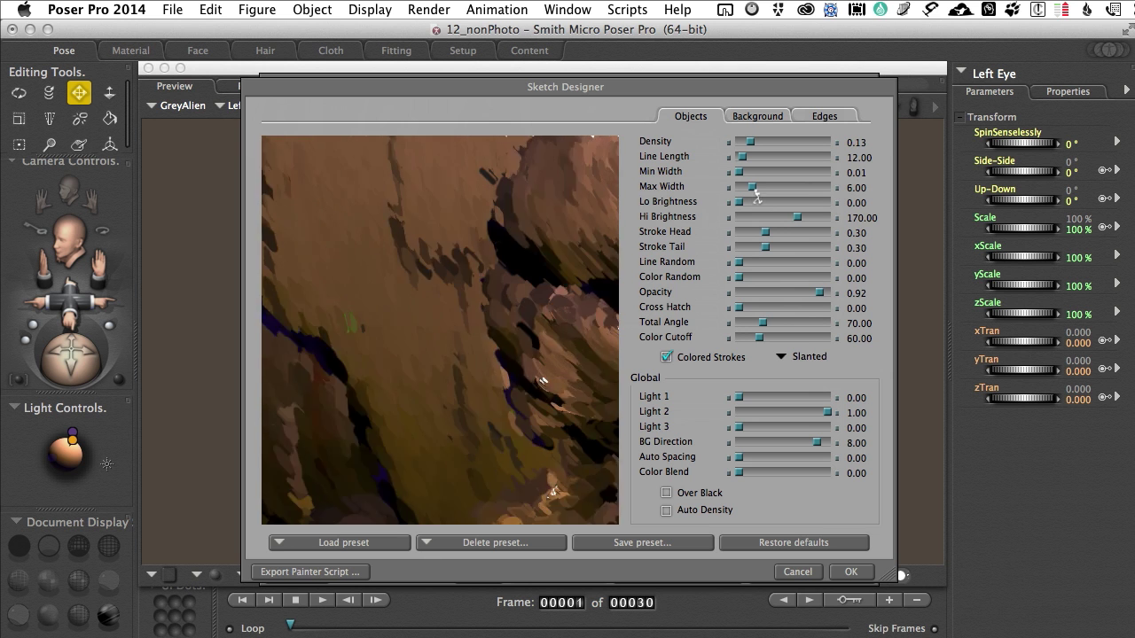
drag(751, 190, 739, 189)
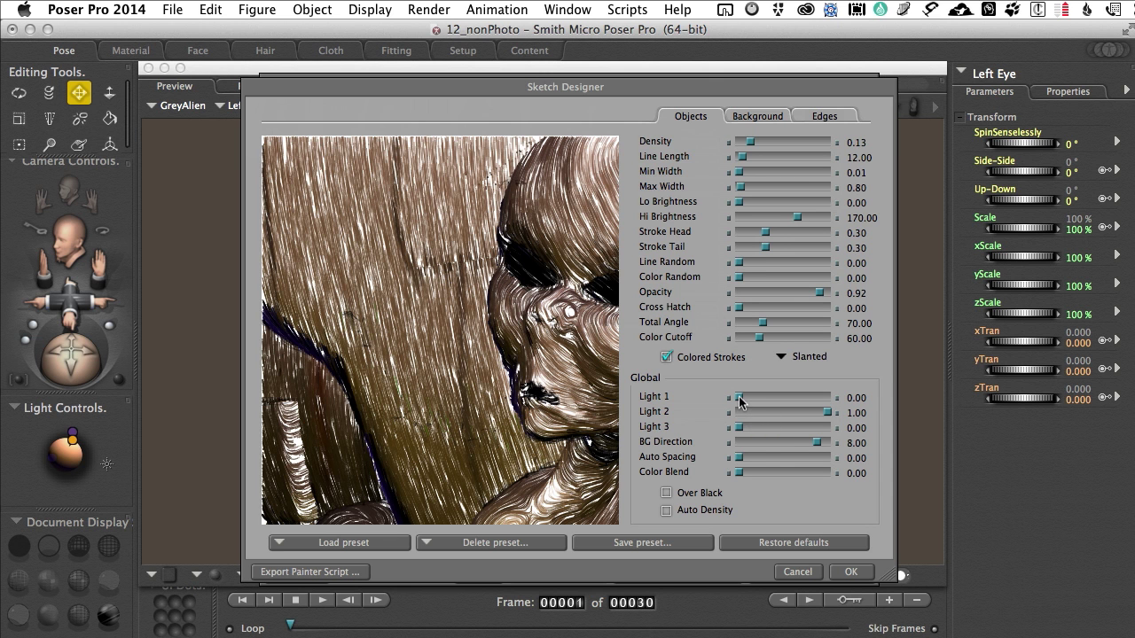
drag(739, 401, 814, 403)
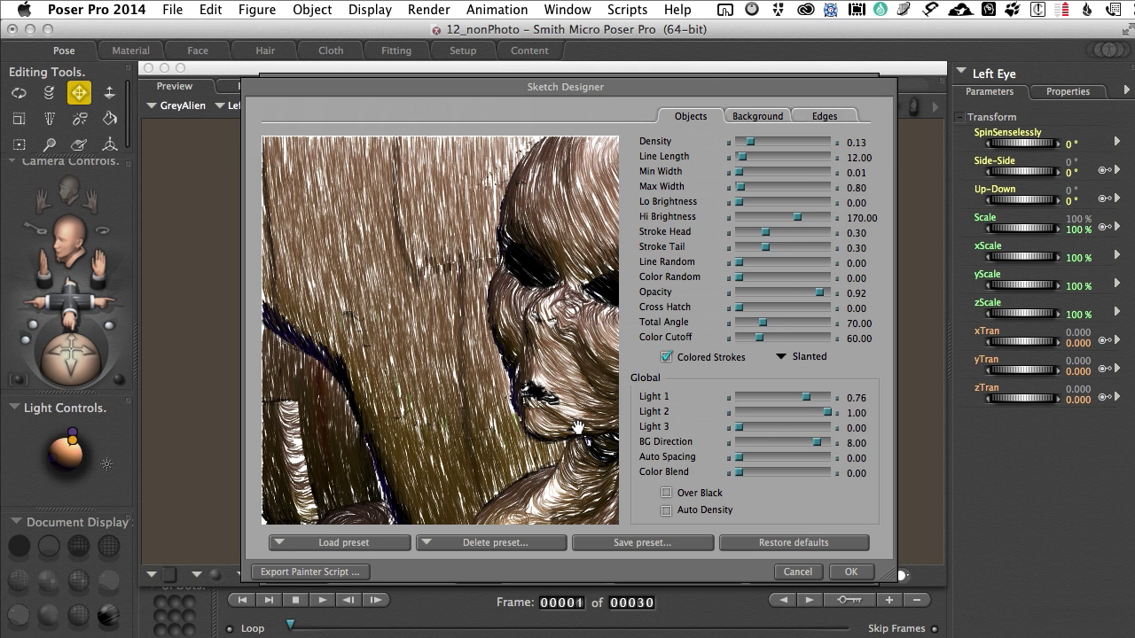
drag(577, 427, 355, 438)
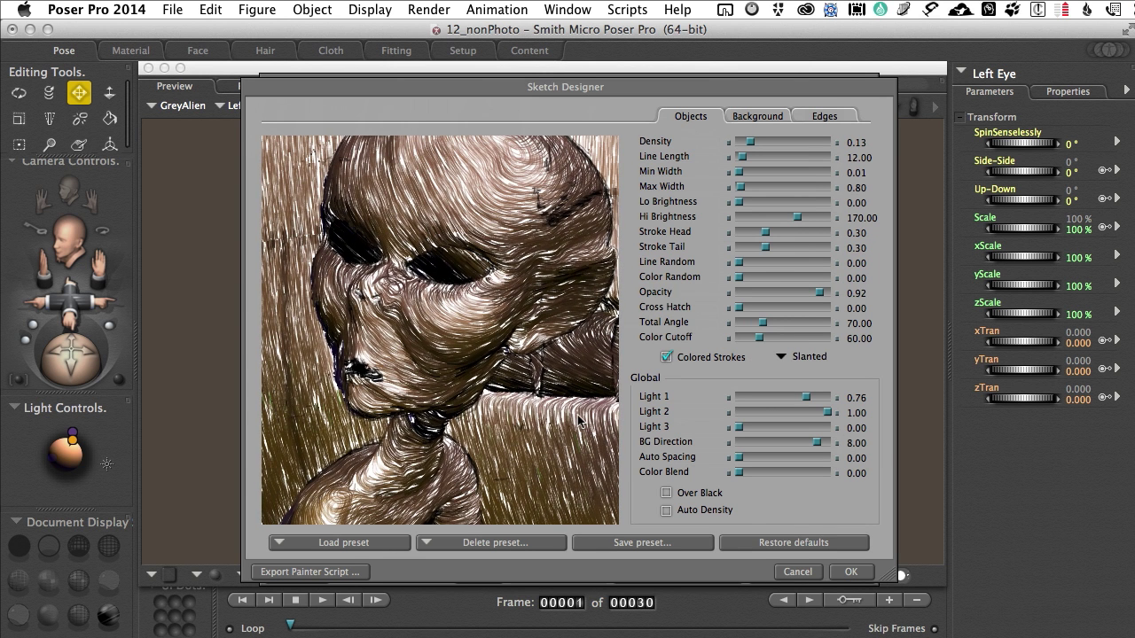
Step: Set the Edges strokes' Max Width to 1.60, accept the sketch design, and cancel the render settings without rendering
click(763, 119)
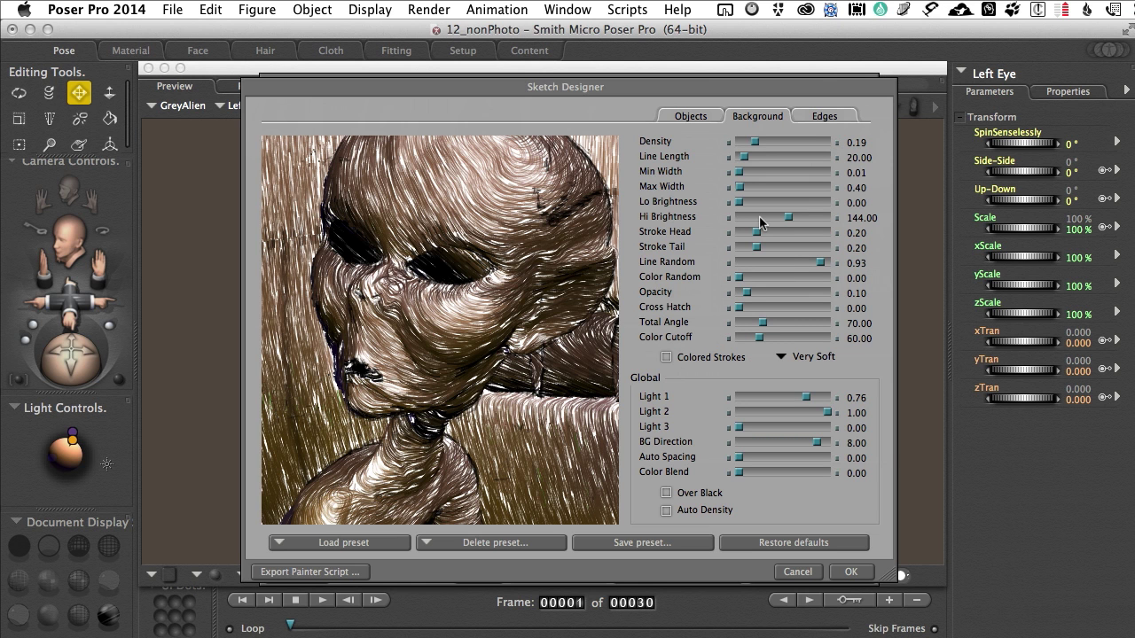
click(833, 117)
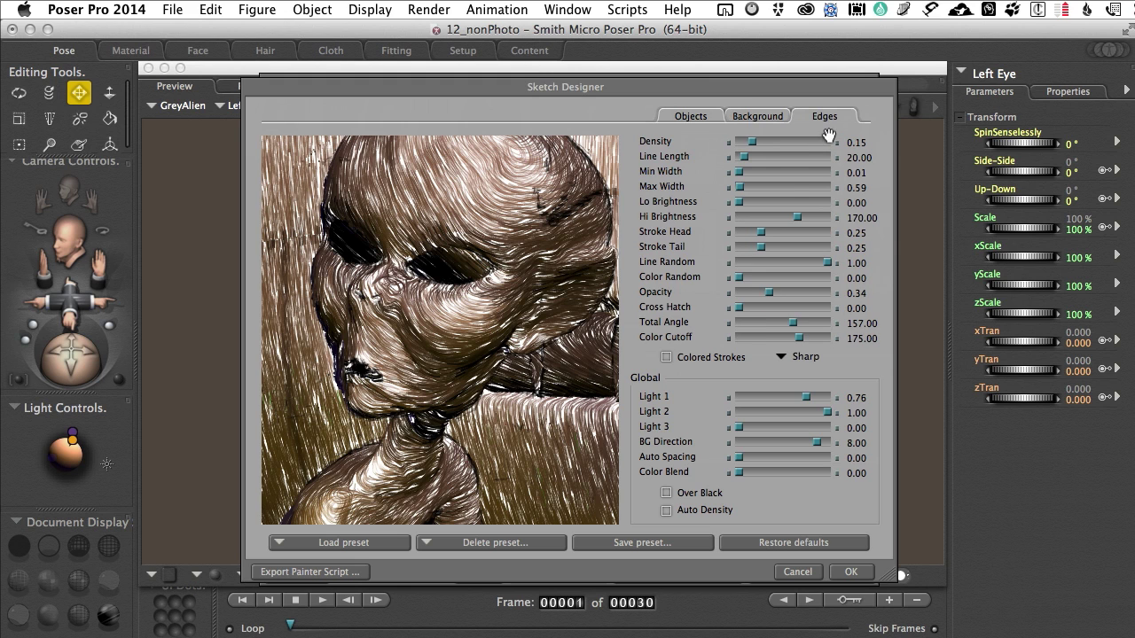
drag(746, 189, 795, 189)
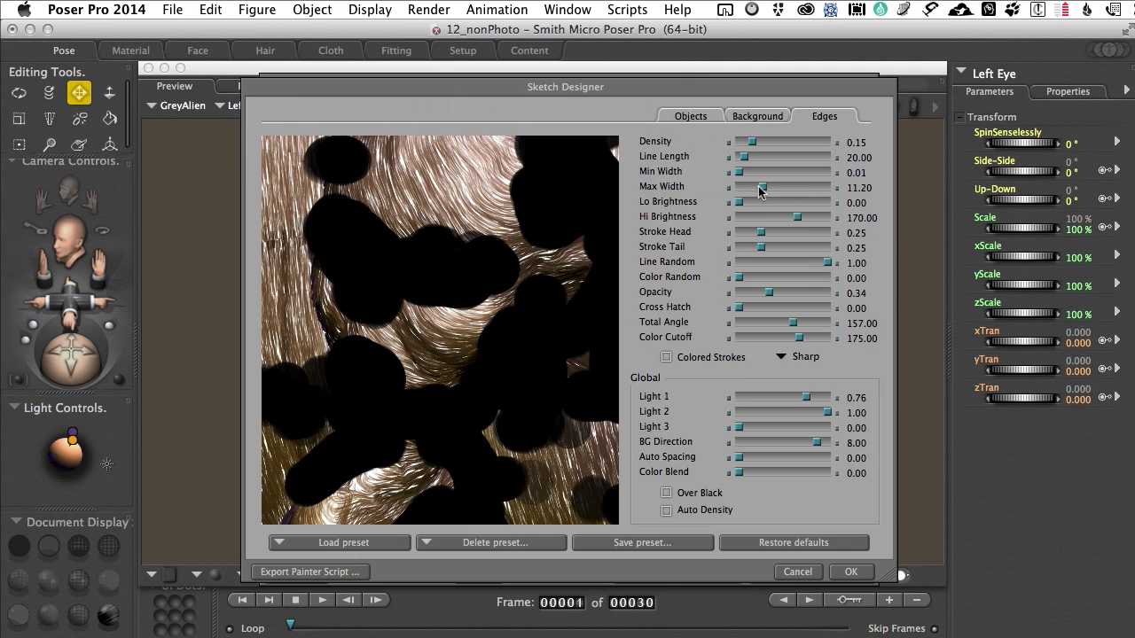
drag(760, 189, 741, 189)
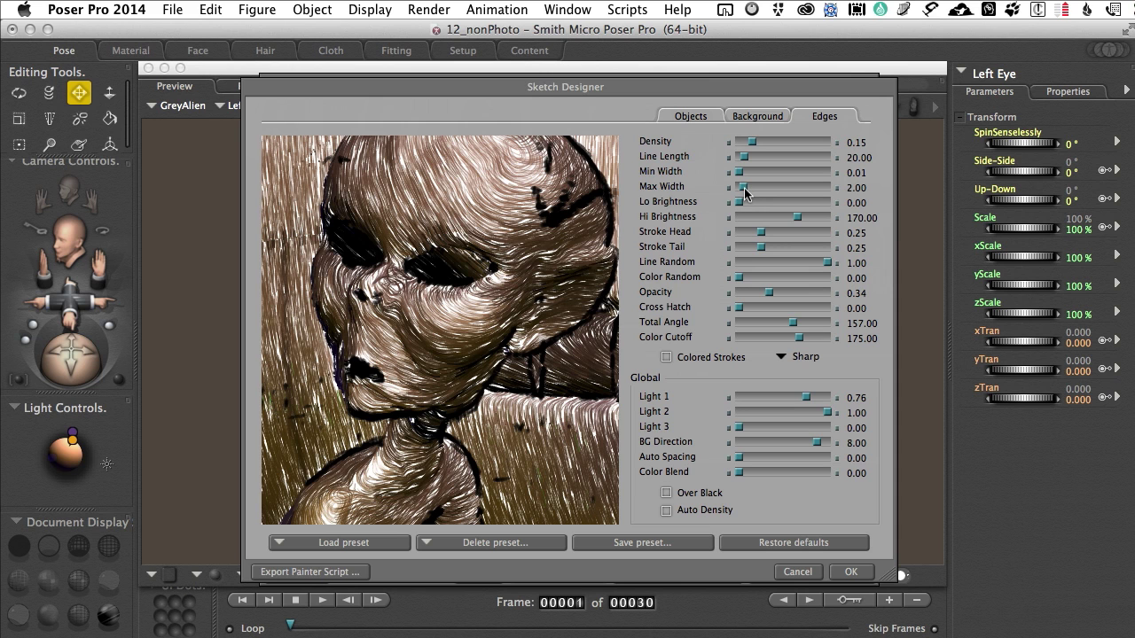
drag(744, 190, 743, 190)
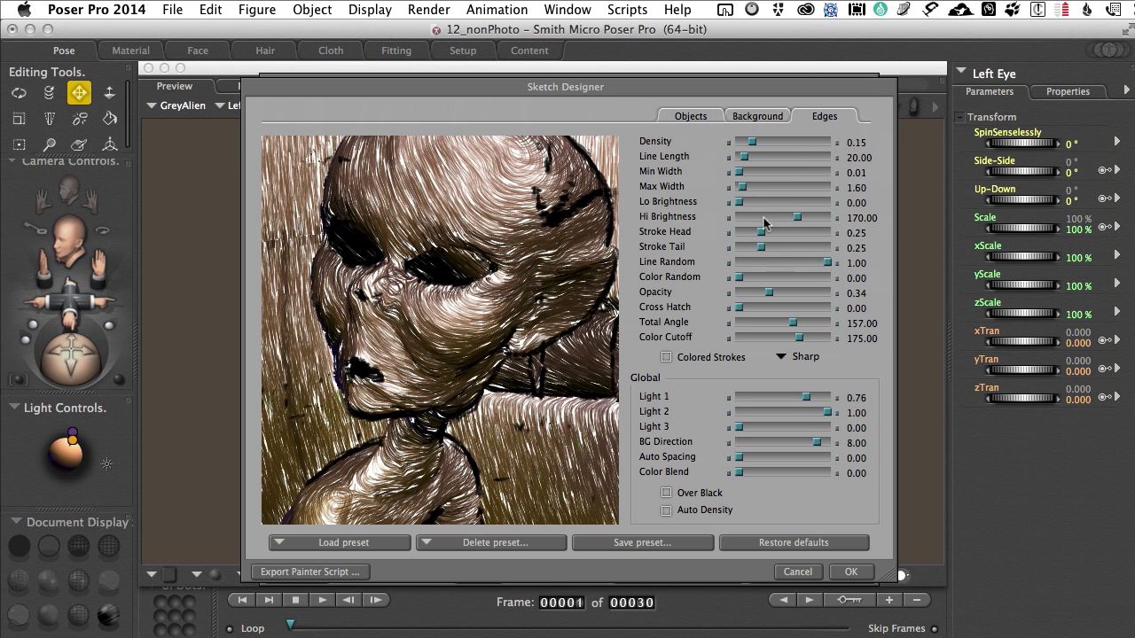
click(848, 574)
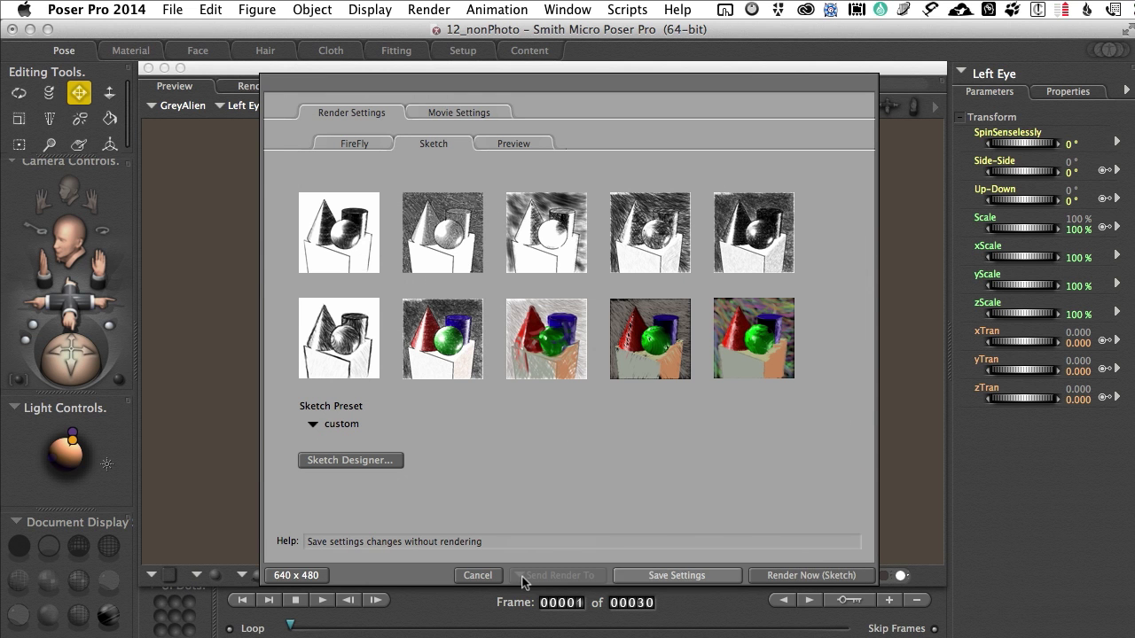
click(478, 576)
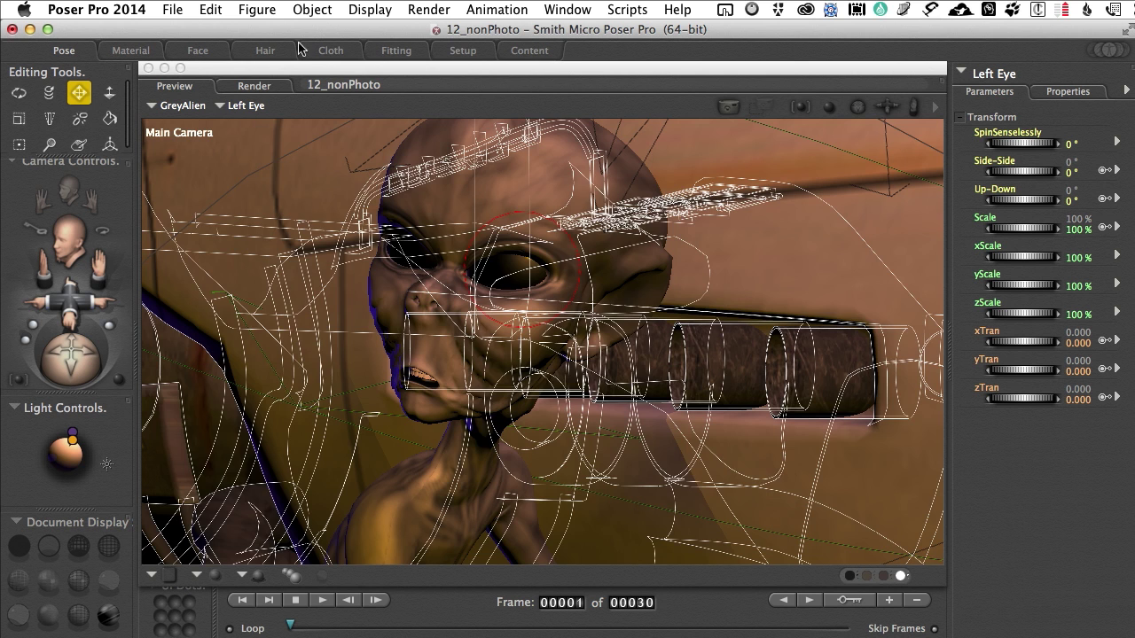
Step: Review the cartoon and toon tone options available for the live preview, leaving the current mode selected
click(370, 9)
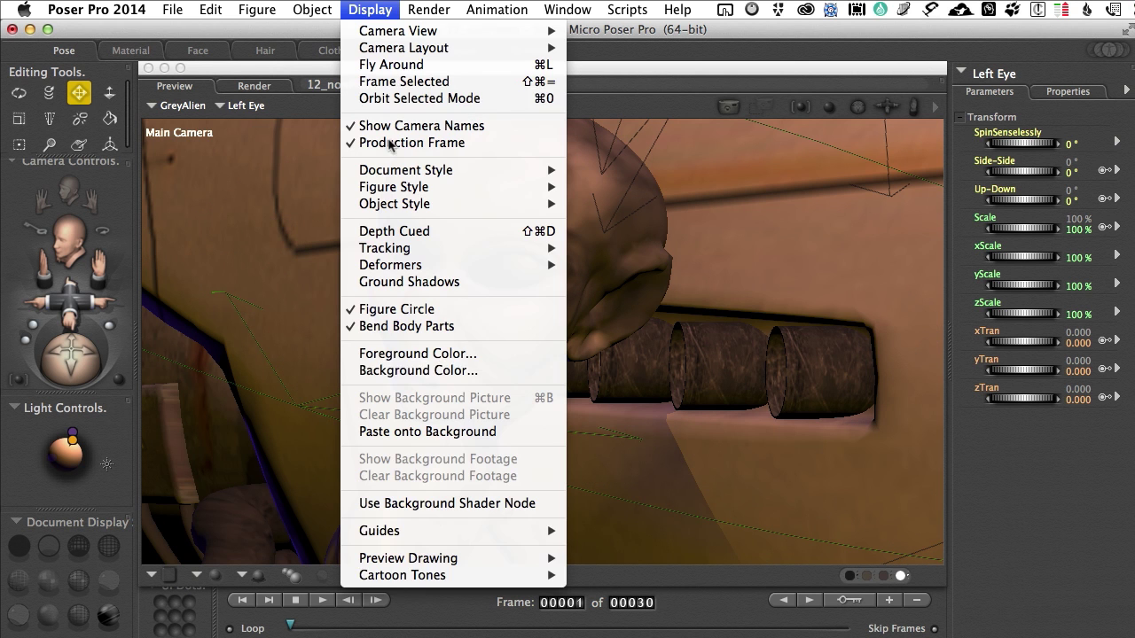
mouse_move(424, 575)
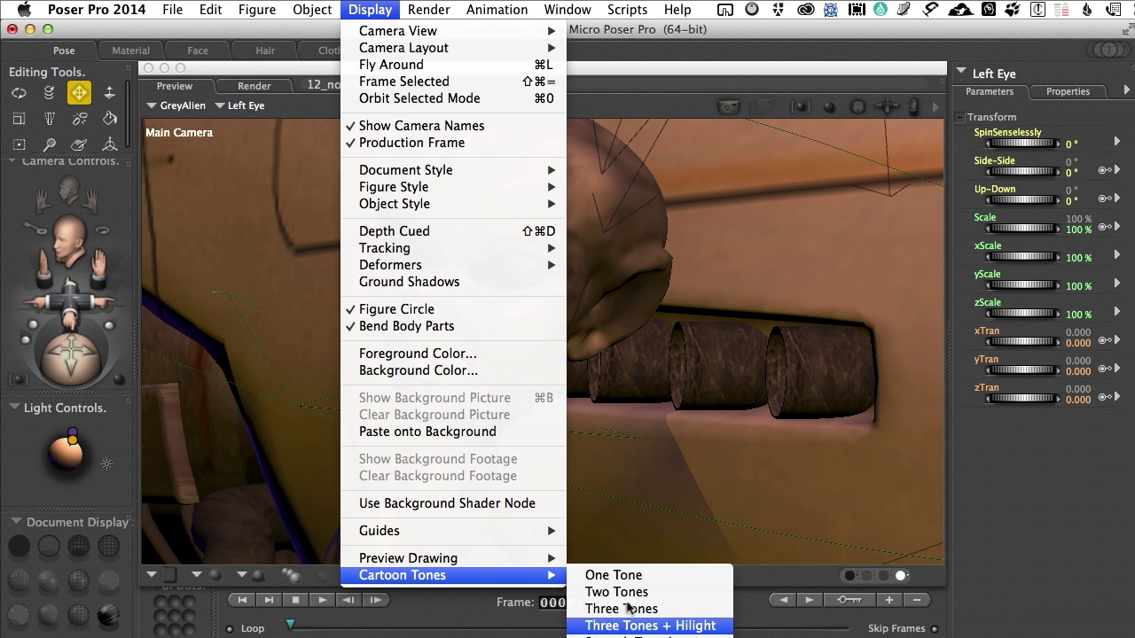
click(267, 210)
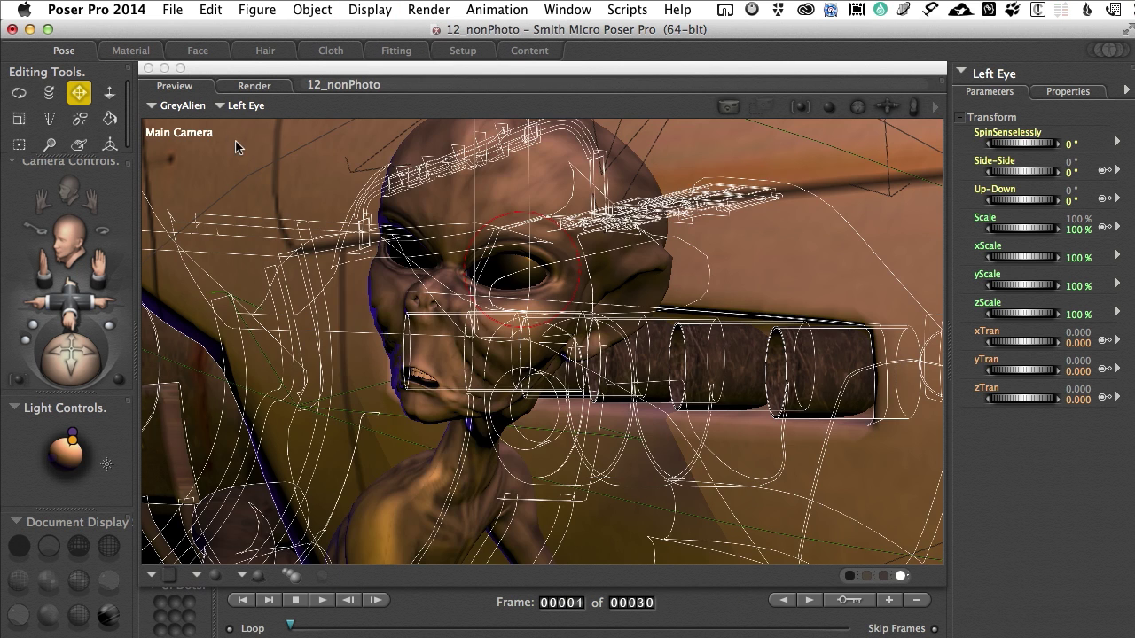
right_click(233, 137)
mouse_move(273, 527)
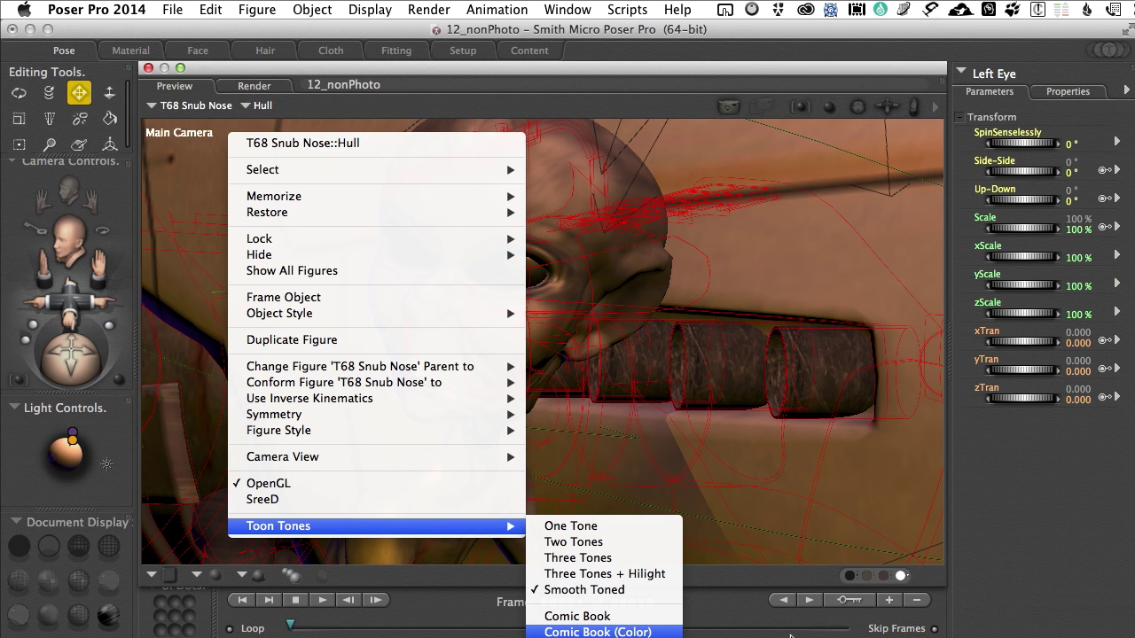
click(993, 590)
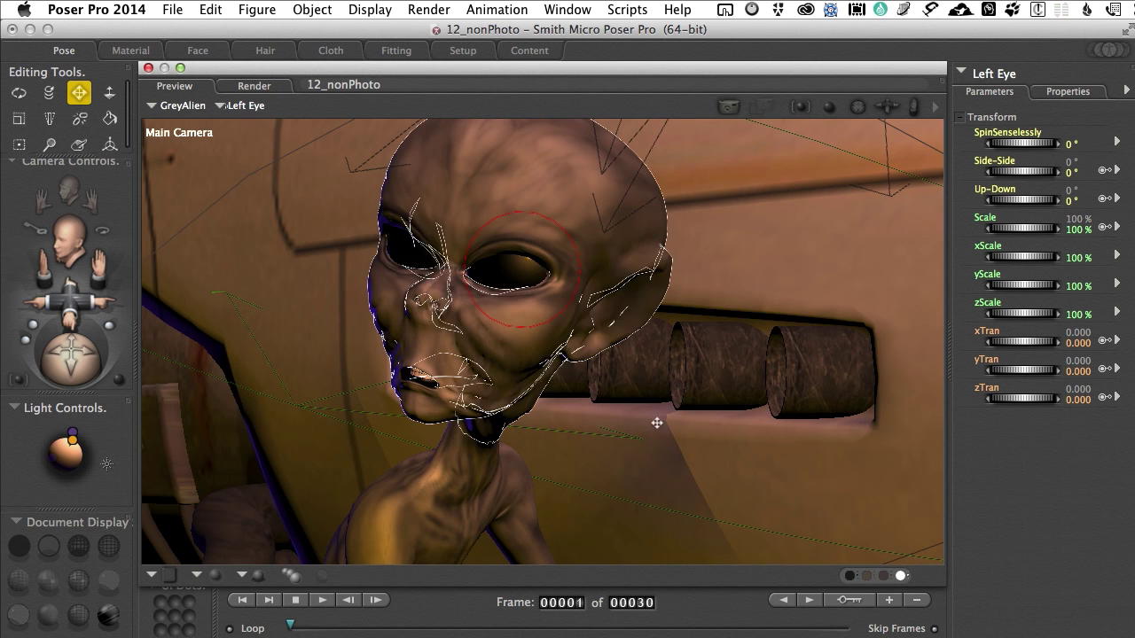